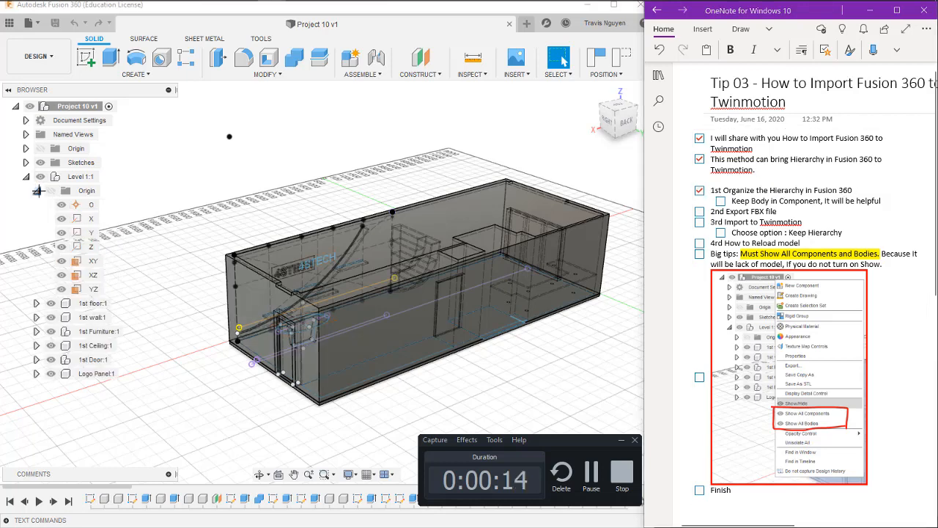
Inspect the bodies inside the 1st floor component and check off "Keep Body in Component" in the notes checklist.
click(36, 205)
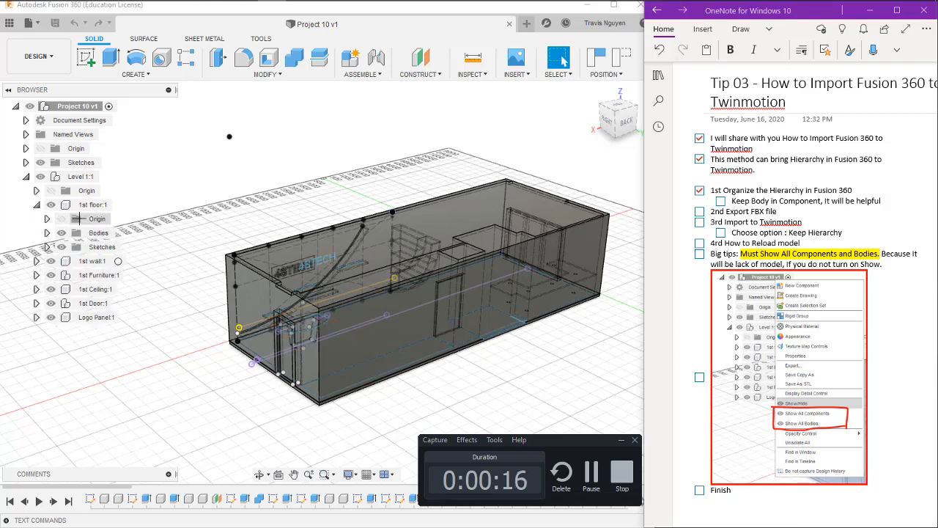
click(46, 232)
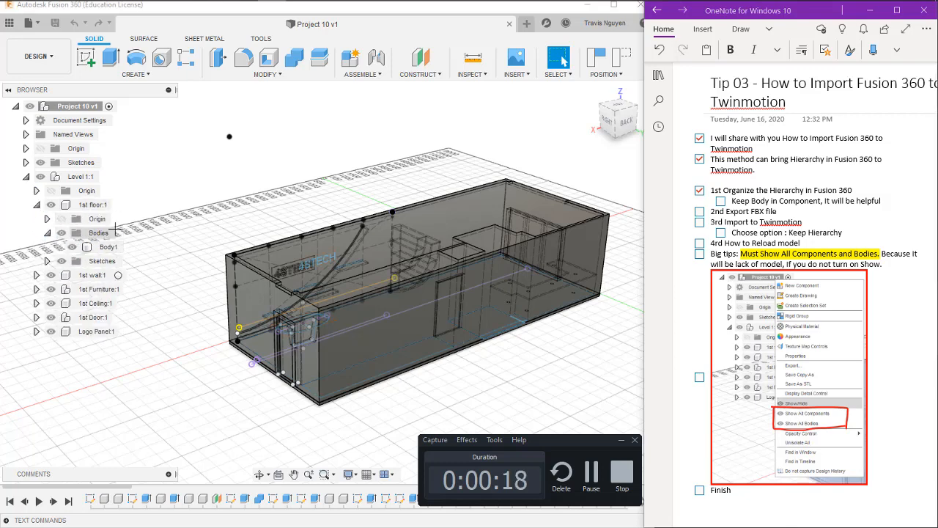
click(110, 246)
click(47, 233)
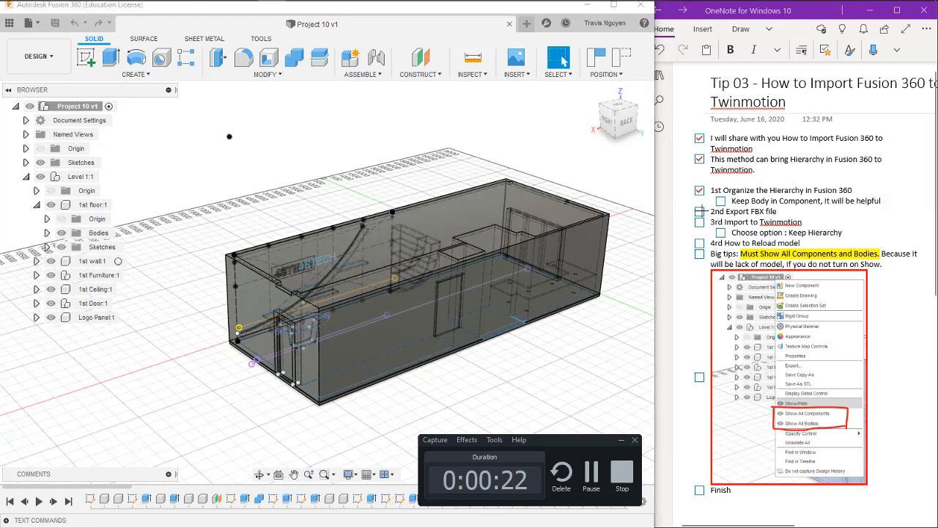
click(720, 200)
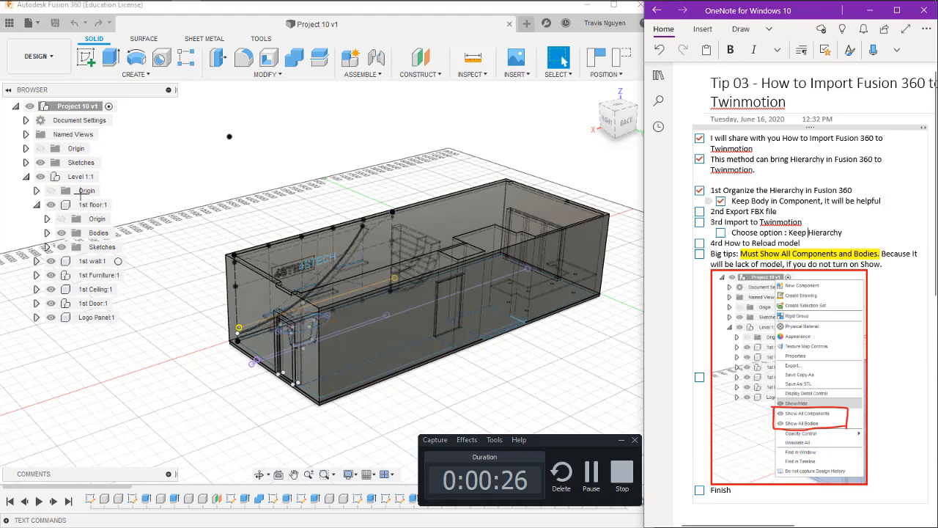
click(37, 205)
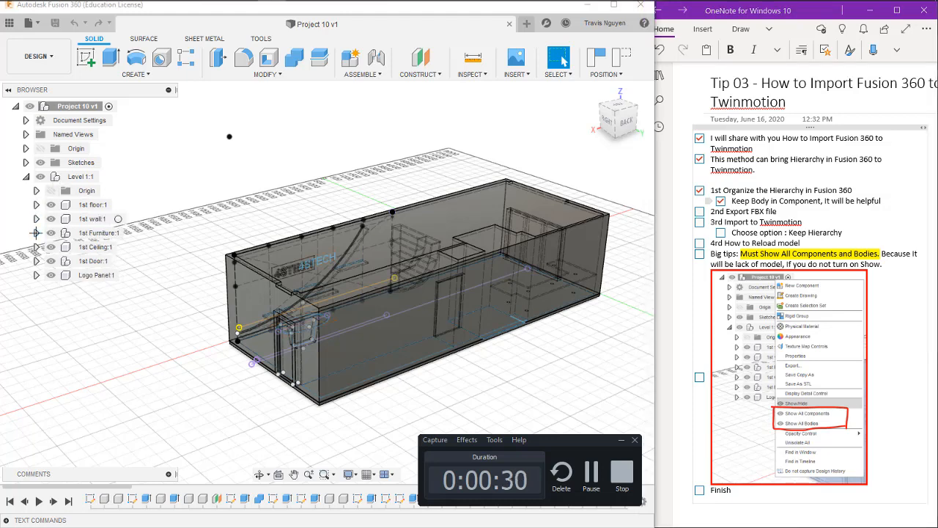
Examine the bodies inside the Visitor table component of the 1st Furniture group.
click(37, 232)
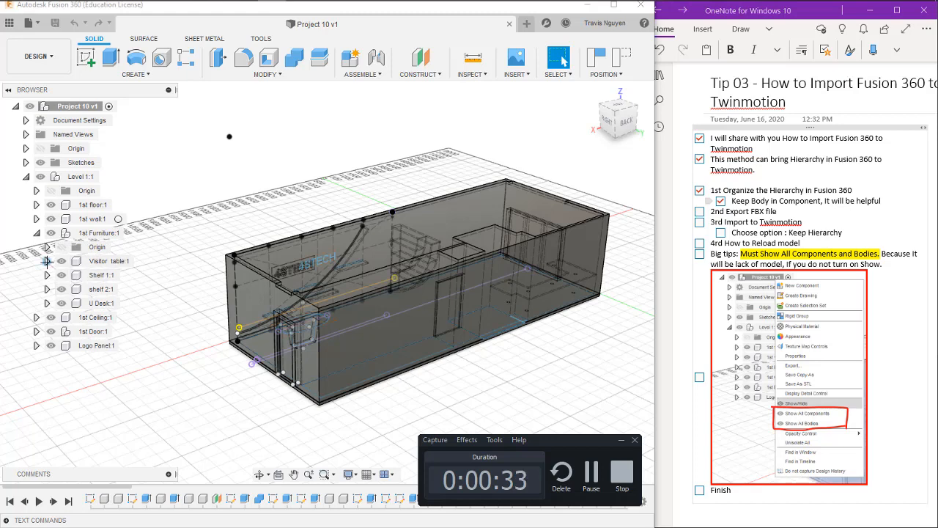
click(47, 261)
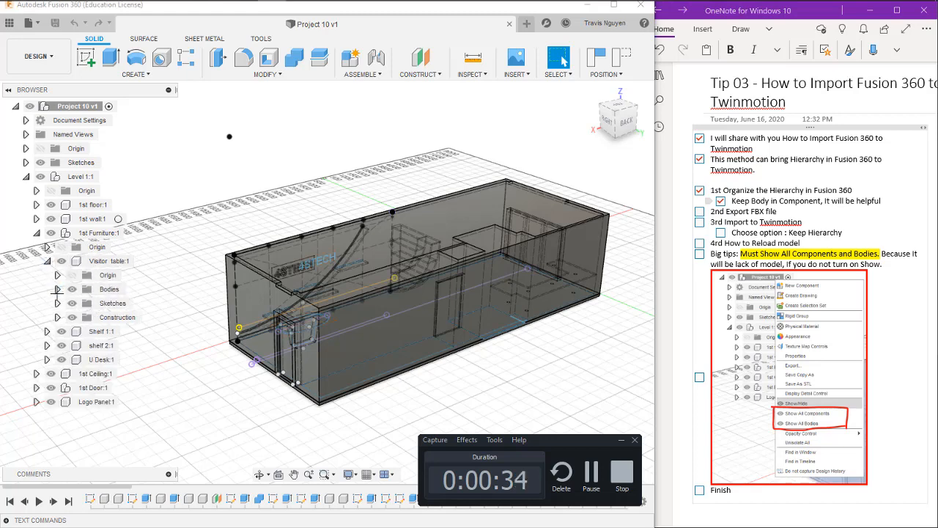
click(57, 289)
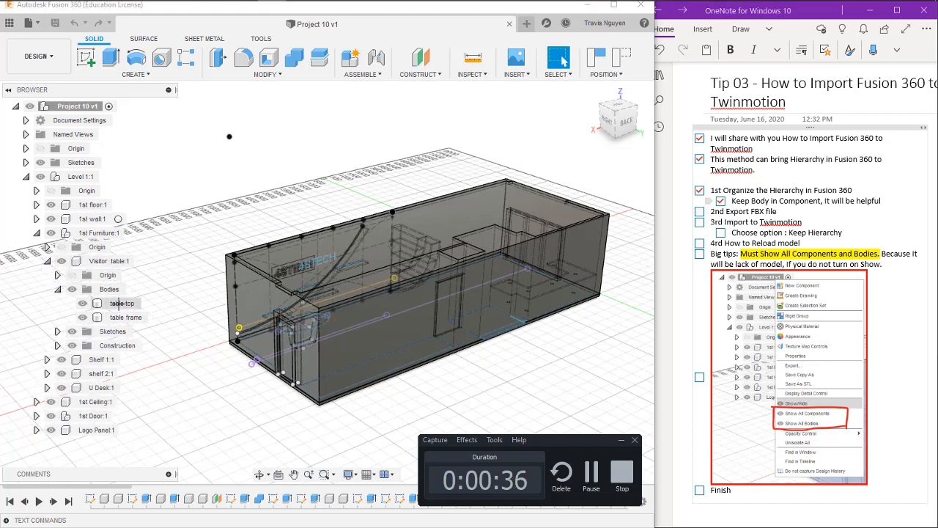
click(57, 288)
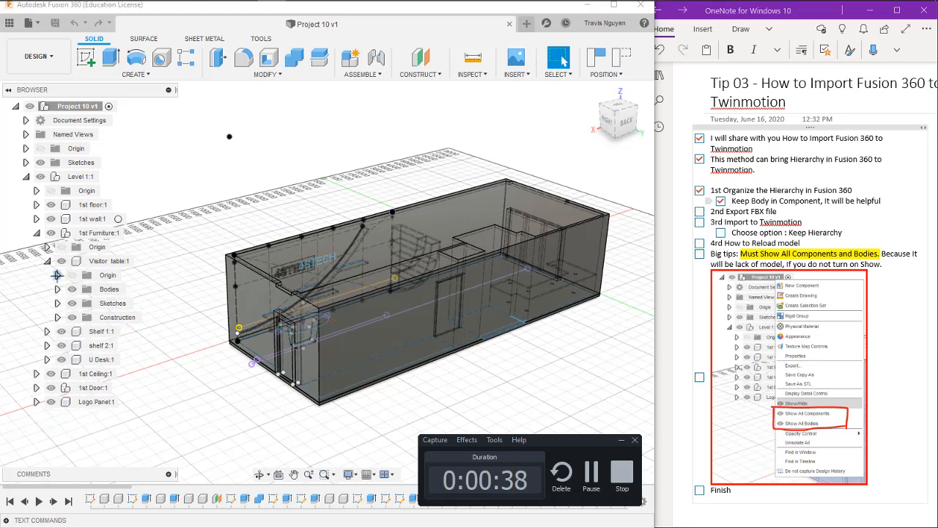
click(47, 261)
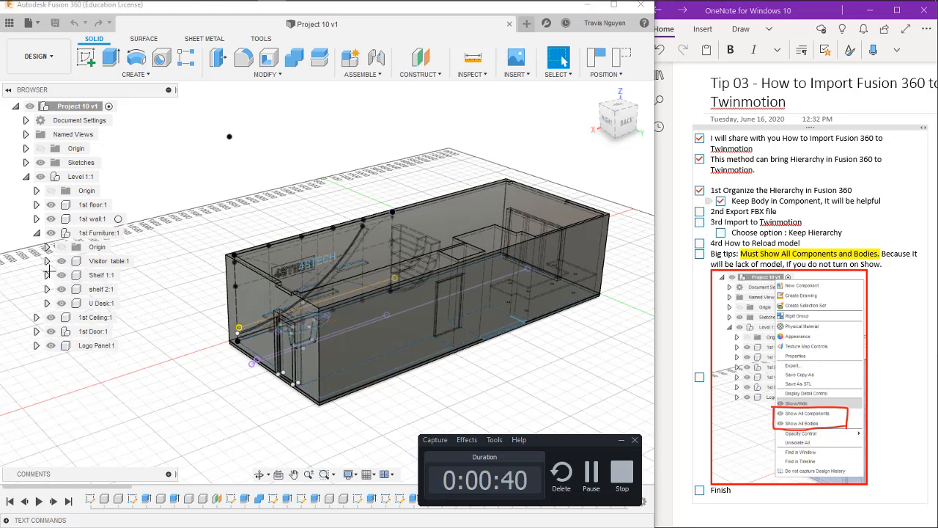
Examine the body inside the Shelf 1 component, highlight it in the model, and collapse the 1st Furniture group.
click(47, 274)
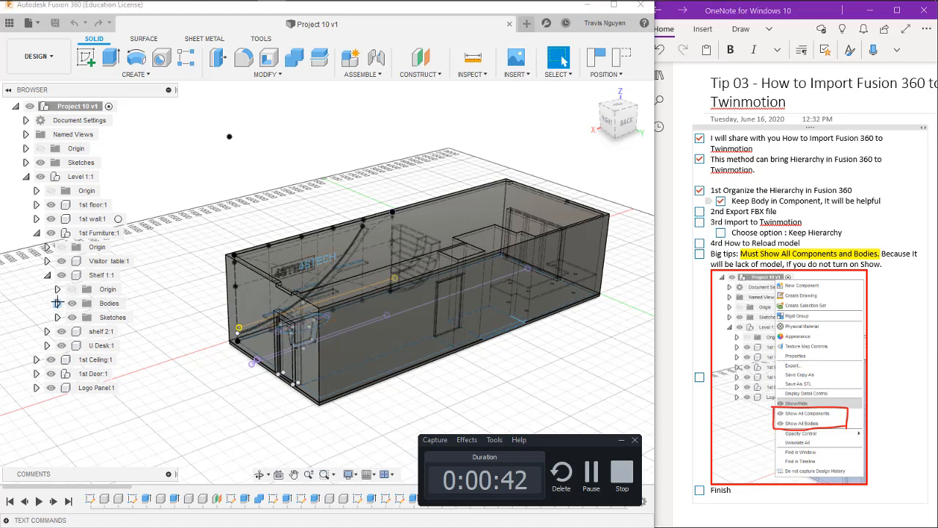
click(58, 302)
click(118, 317)
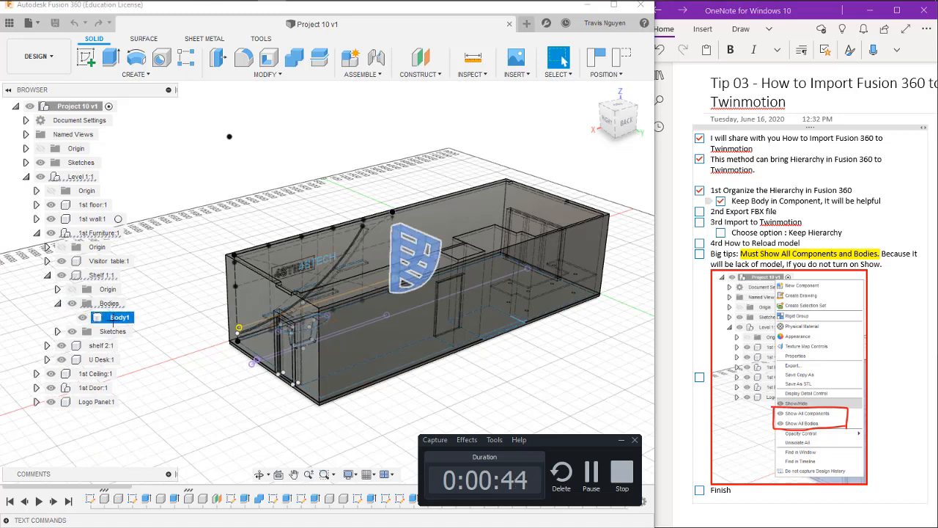
click(58, 303)
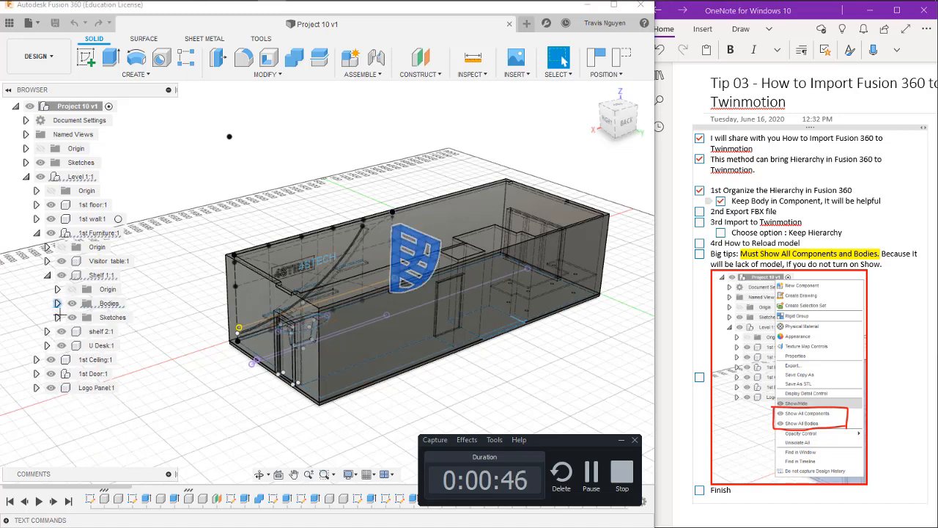
click(47, 274)
click(36, 233)
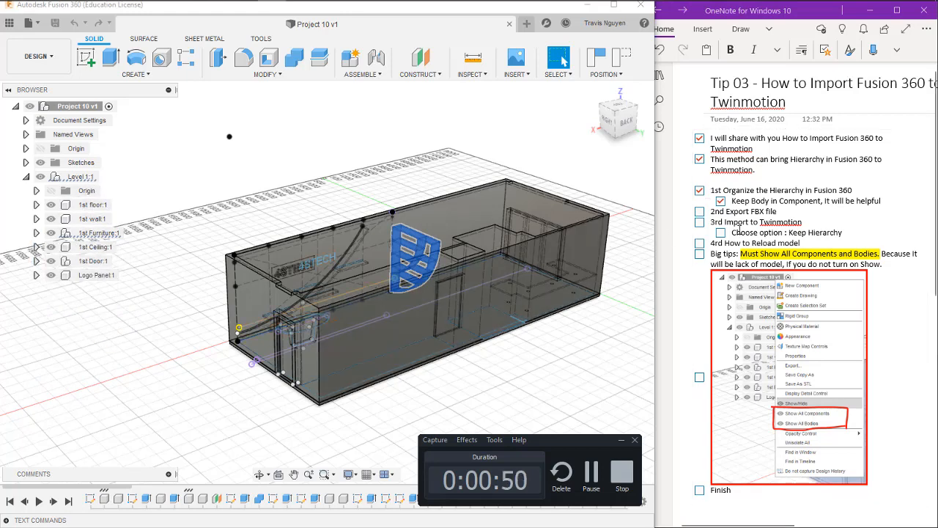
Check off "2nd Export FBX file" in the notes checklist.
click(699, 211)
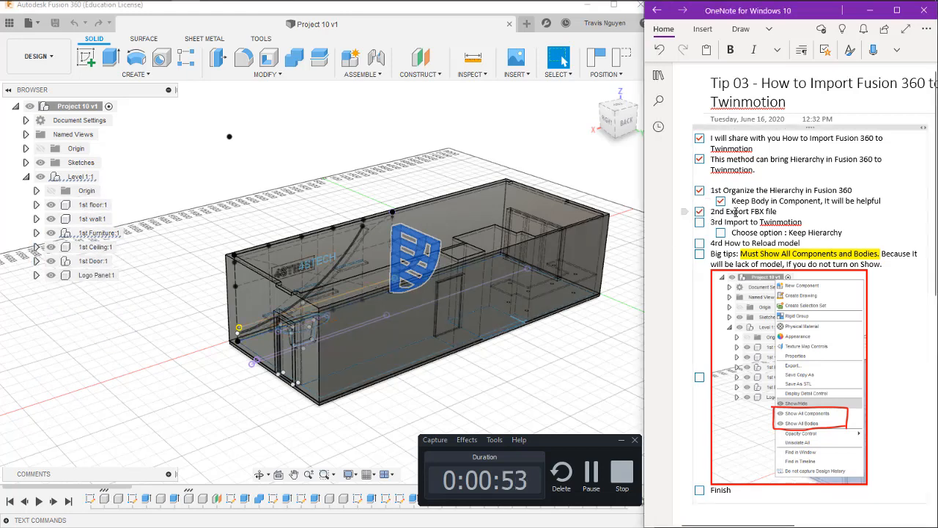
click(30, 22)
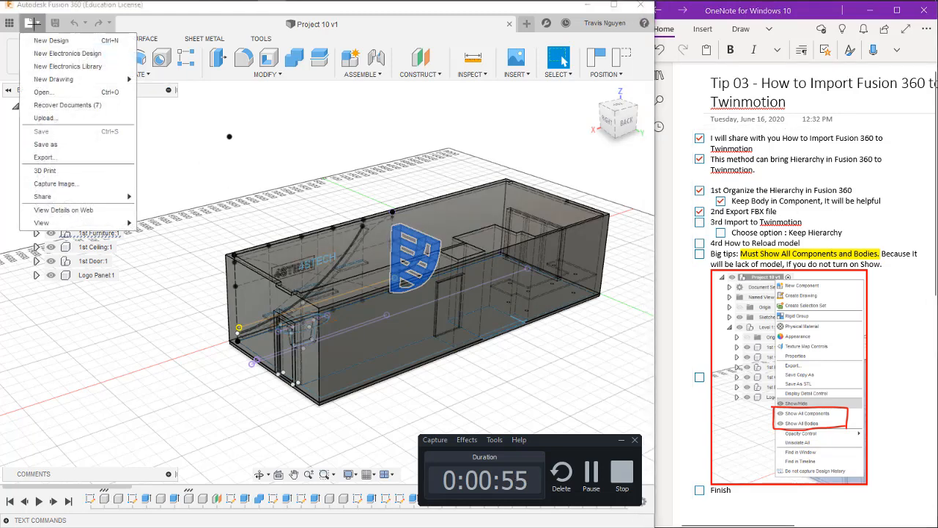
click(76, 158)
click(352, 153)
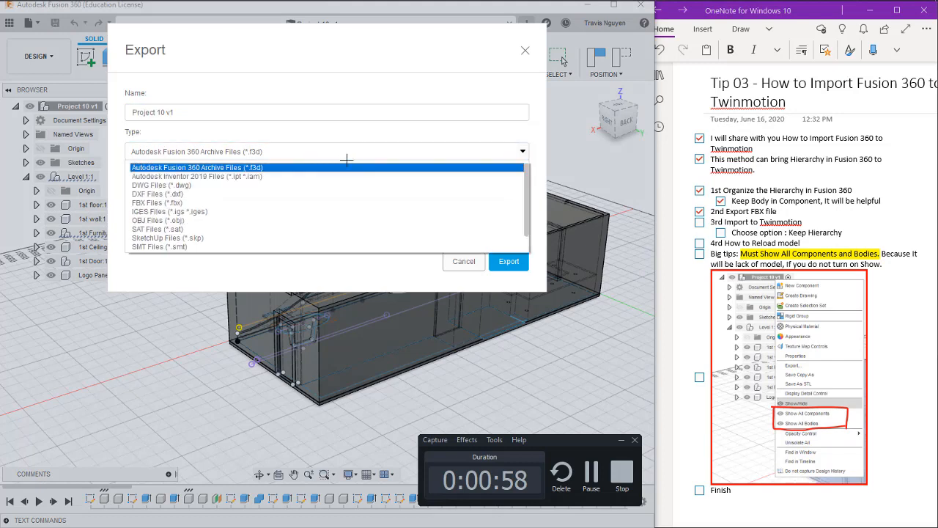
click(346, 202)
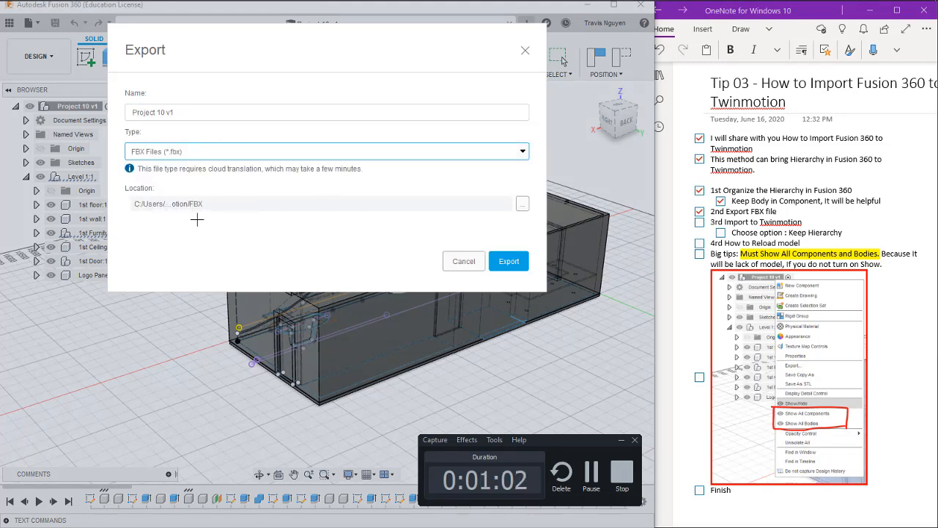
click(411, 204)
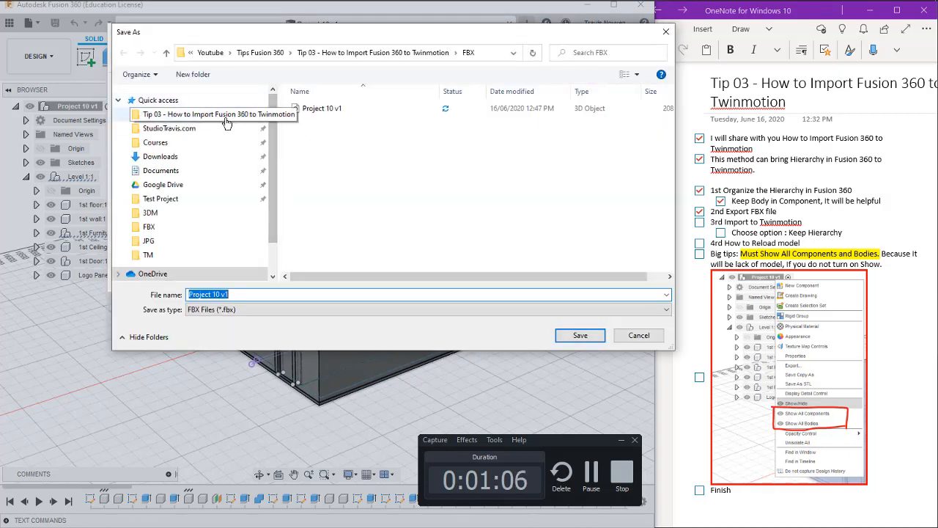
click(192, 114)
click(359, 108)
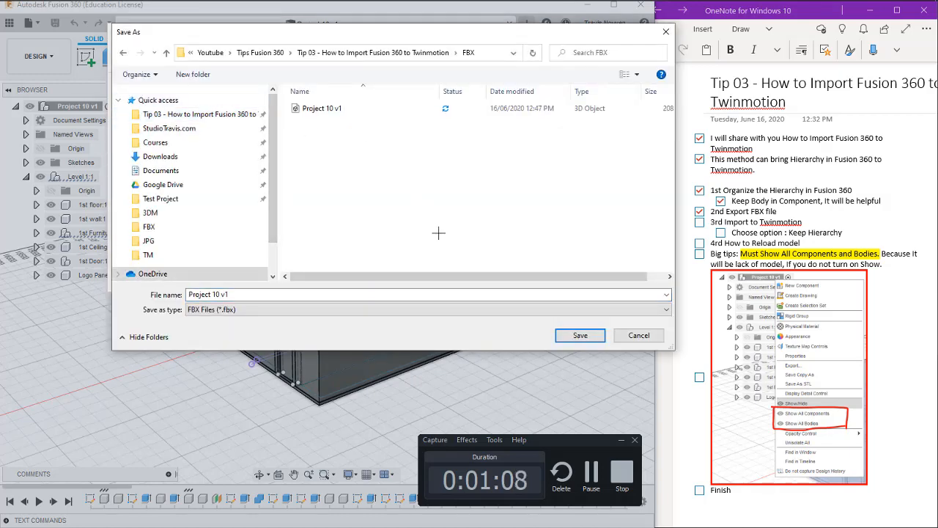
click(645, 335)
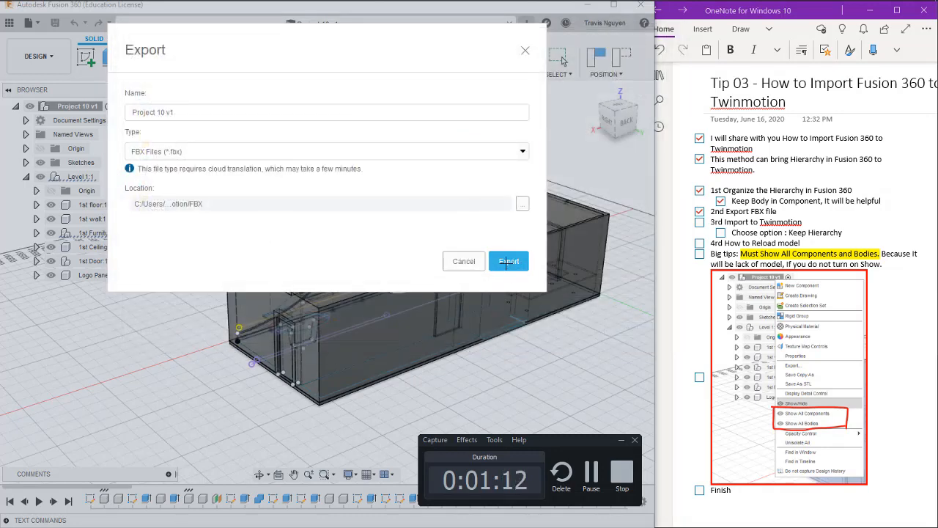
click(523, 53)
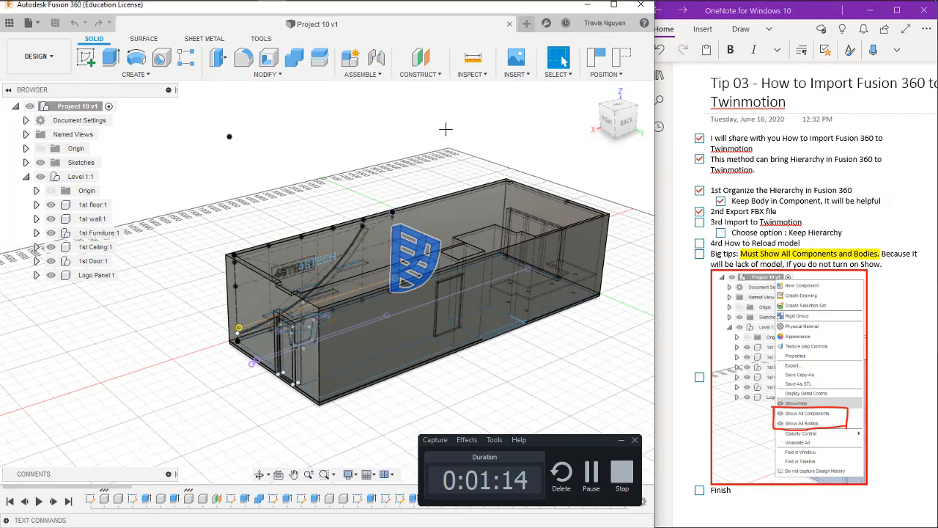
Check off "3rd Import to Twinmotion" and its "Choose option : Keep Hierarchy" sub-item in the notes checklist.
click(699, 223)
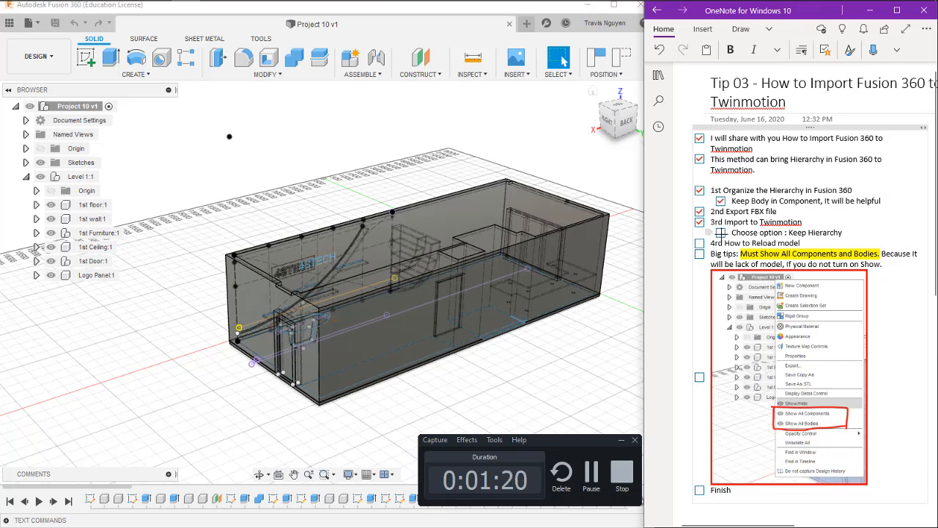
click(305, 152)
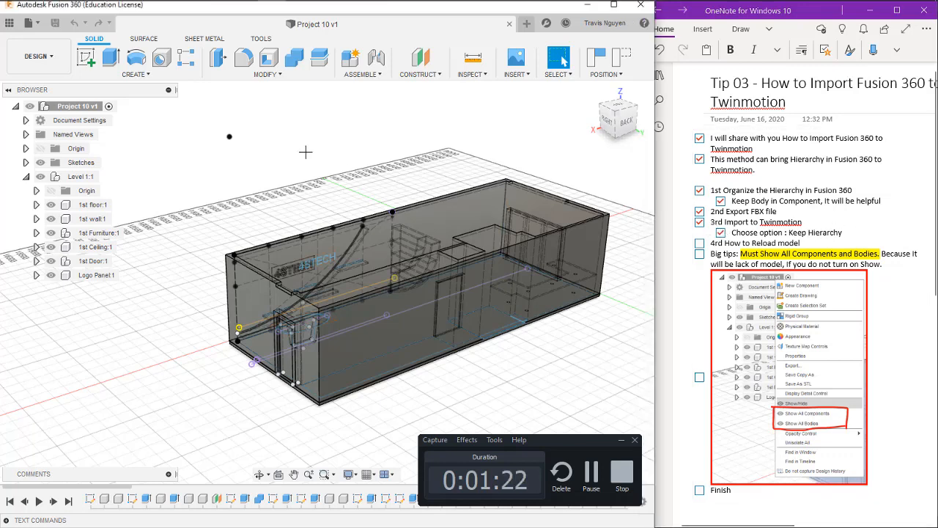
Switch to Twinmotion and choose Project 10 v1 from the Tip 03 project's FBX folder as the geometry file to import.
key(alt+Tab)
key(alt+Tab)
key(alt+Tab)
key(alt+Tab)
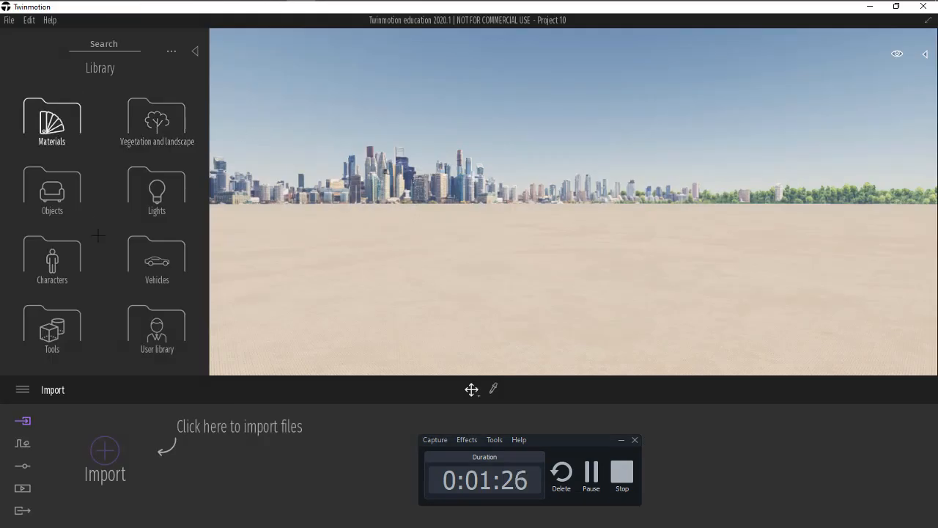
click(105, 449)
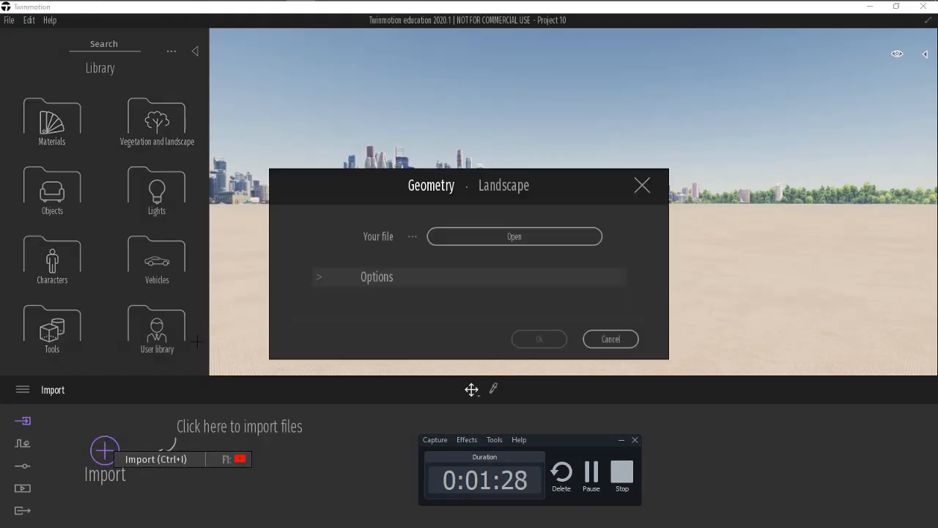
click(483, 237)
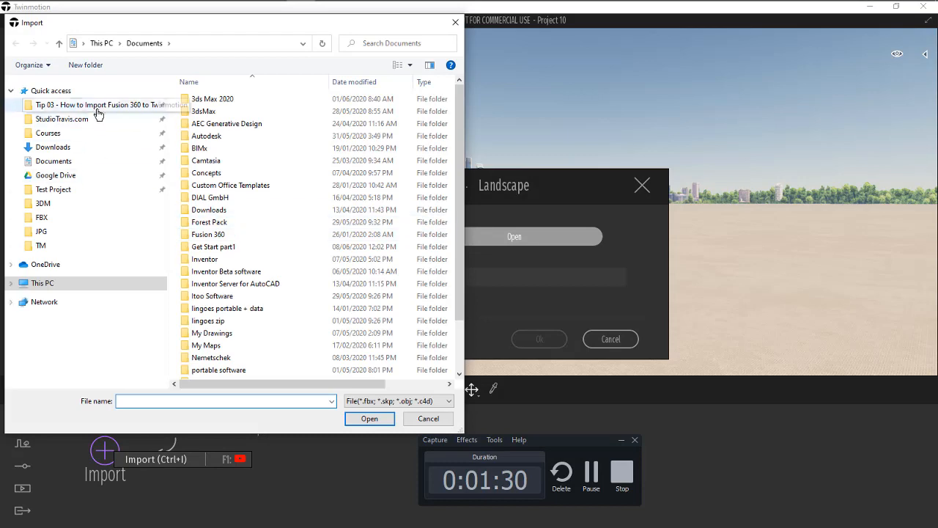
click(98, 110)
double_click(214, 99)
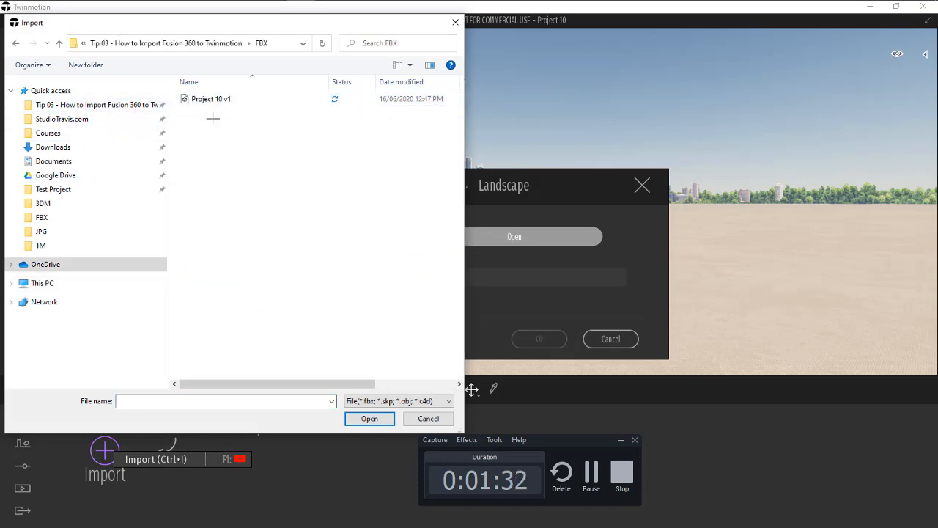
click(219, 99)
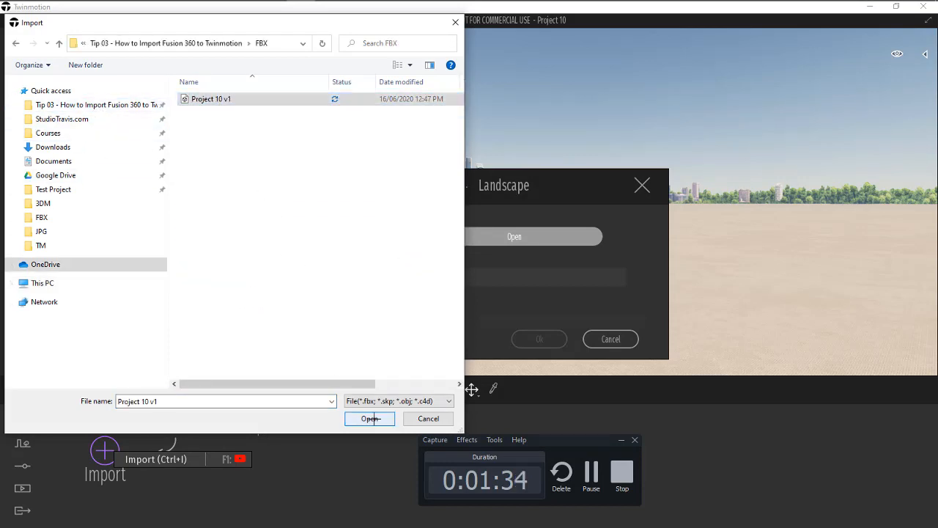
click(369, 419)
Set the import's Collapse option to Keep hierarchy and import the geometry into the scene.
click(323, 273)
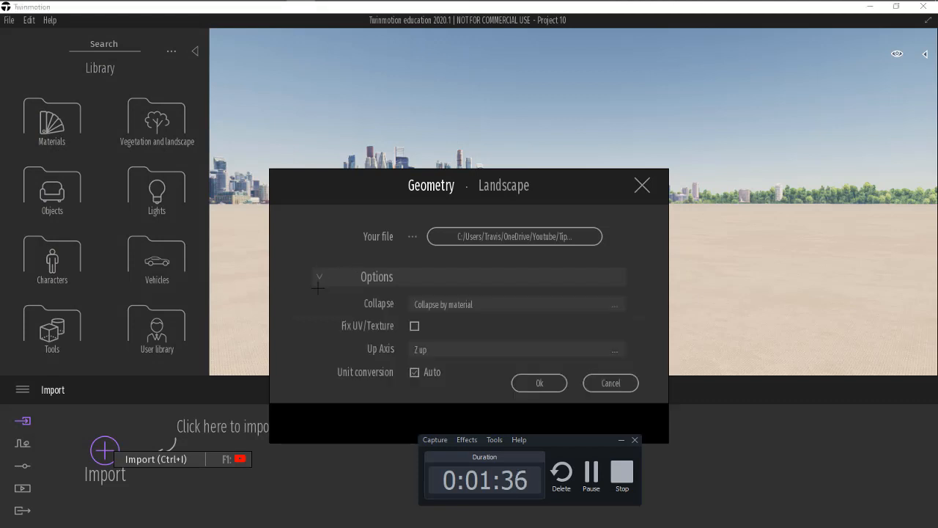
click(454, 306)
click(591, 320)
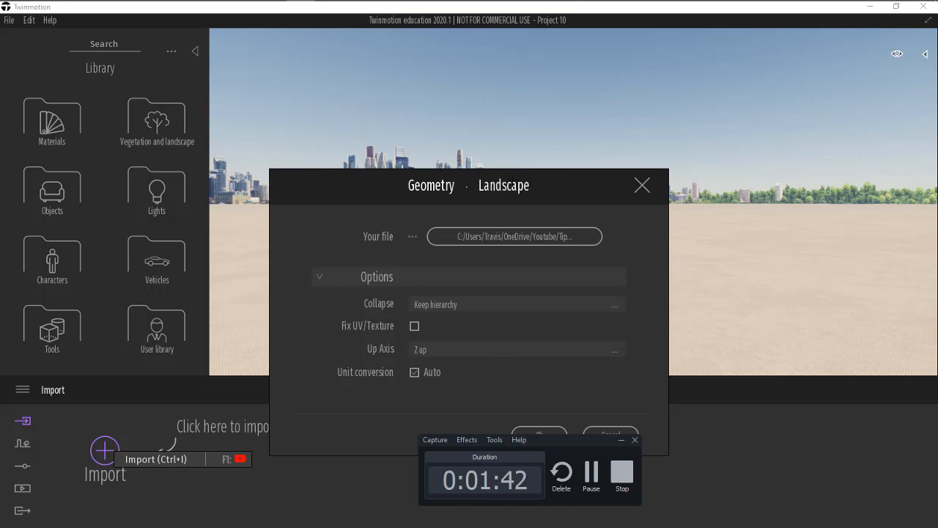
drag(376, 171, 371, 104)
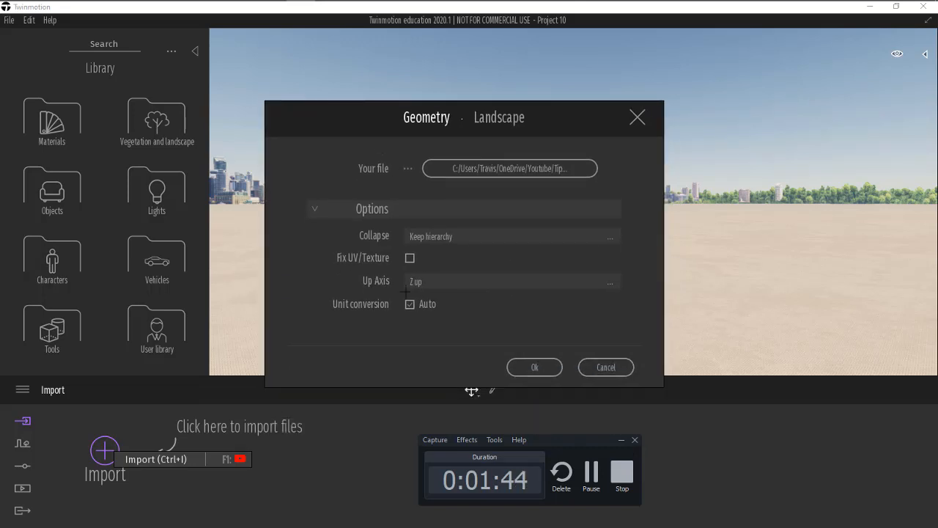
click(542, 366)
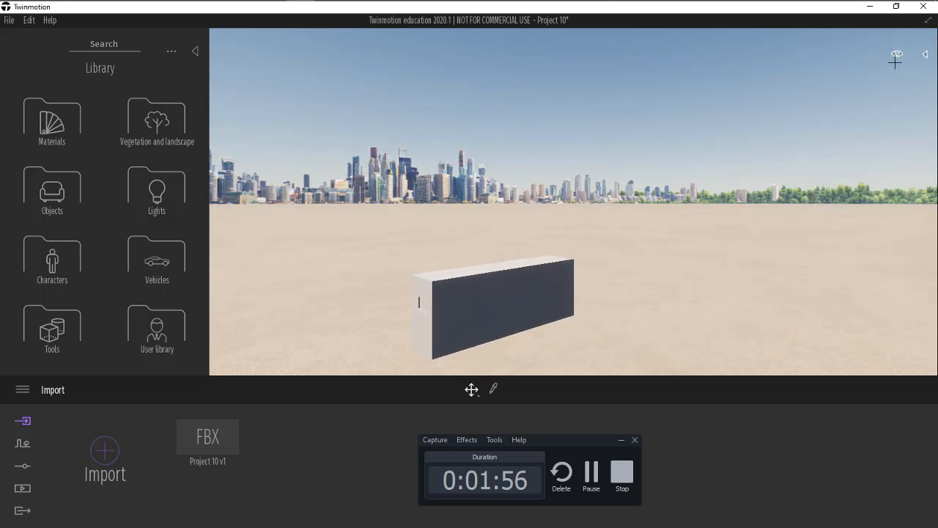
Show the scene graph and select the imported Project 10 v1.fbx in it.
click(926, 54)
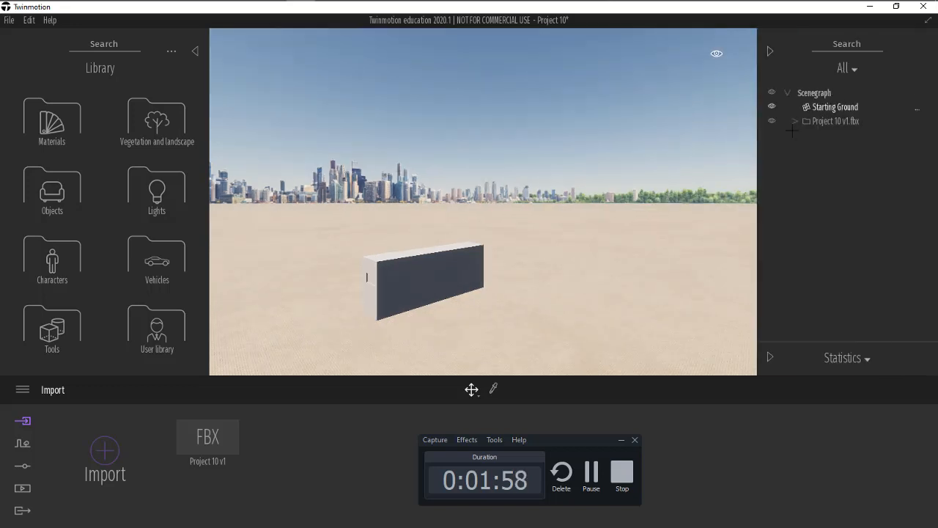
click(832, 120)
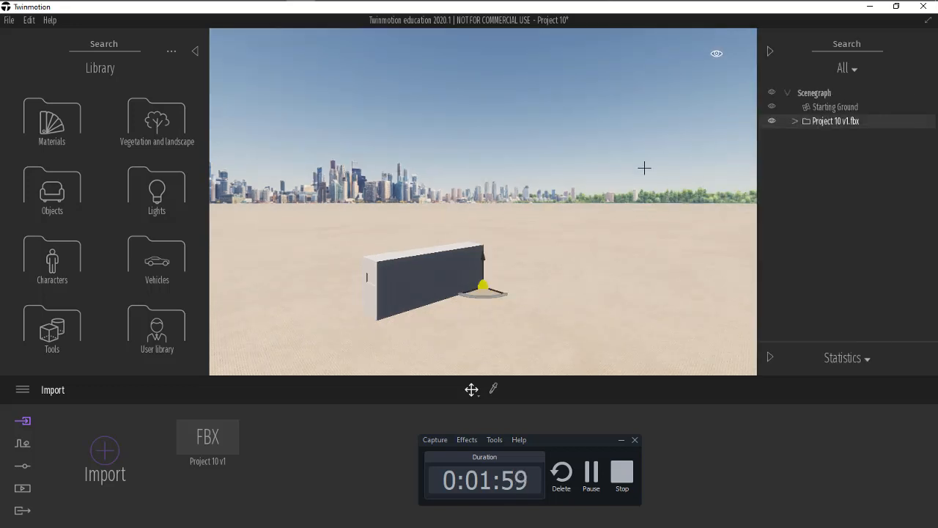
Rotate the imported Project 10 v1.fbx model by 90 degrees so that the building lies flat on the ground.
click(471, 390)
click(478, 340)
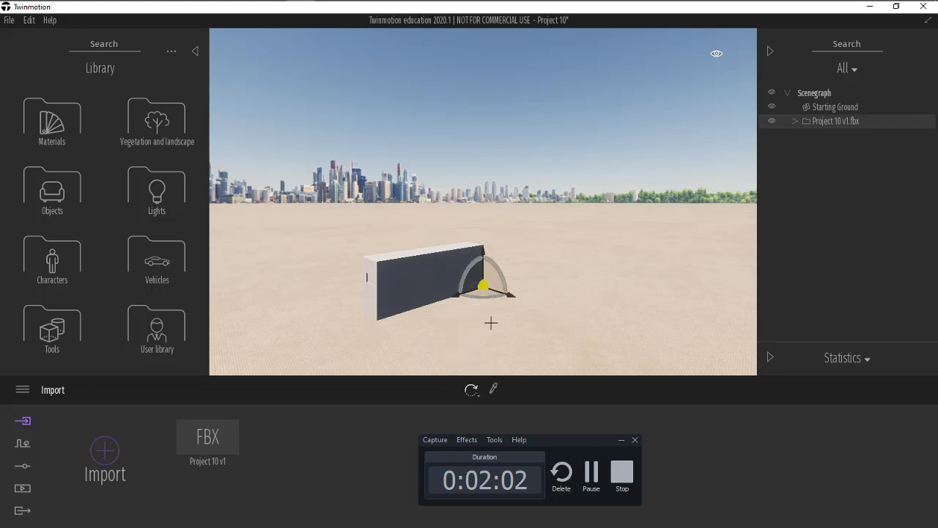
drag(509, 281, 543, 330)
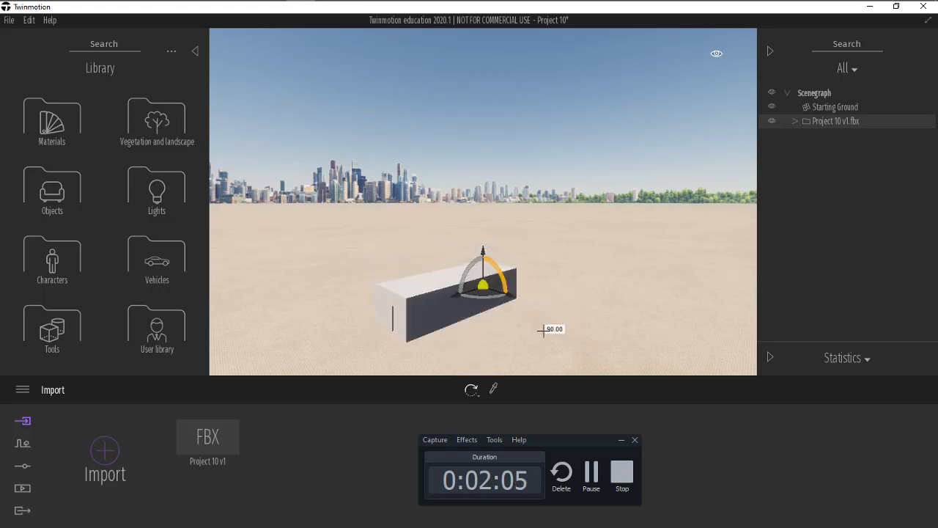
click(628, 282)
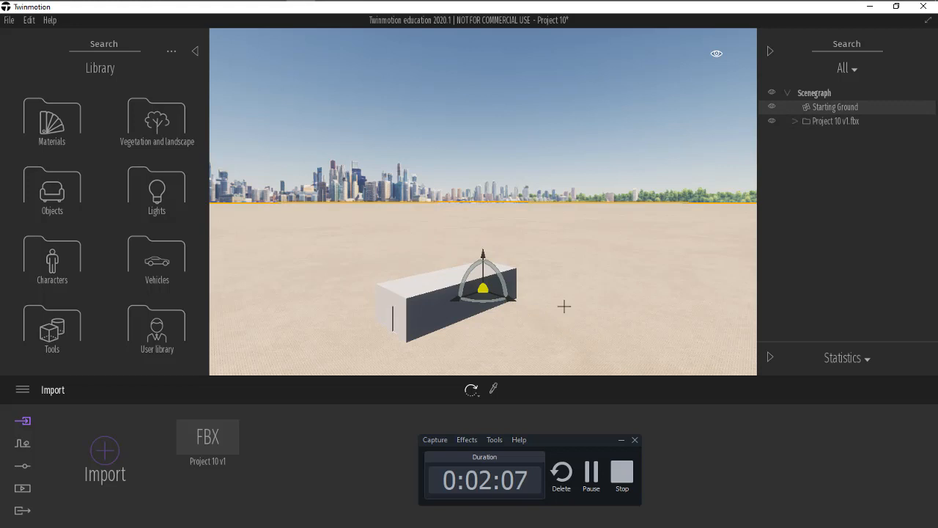
Examine the imported building from outside and move into the shop interior to view the logo wall and shelves.
click(414, 303)
key(w)
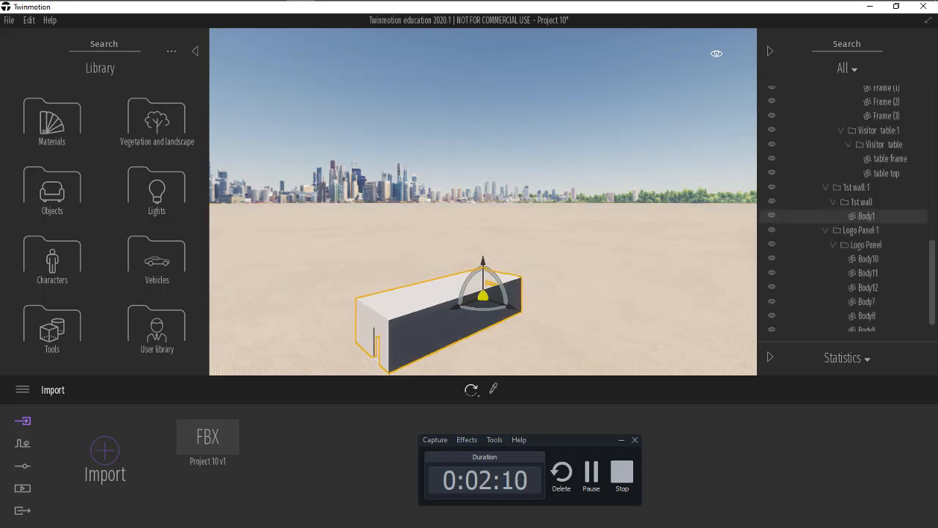
right_drag(449, 312, 447, 338)
key(a)
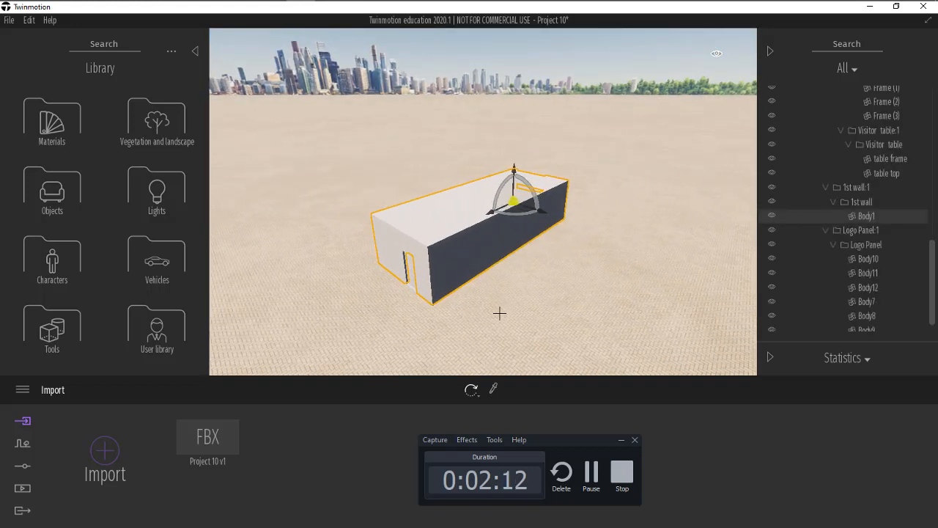
key(e)
key(q)
key(q)
right_drag(462, 244, 452, 291)
key(w)
key(w)
key(a)
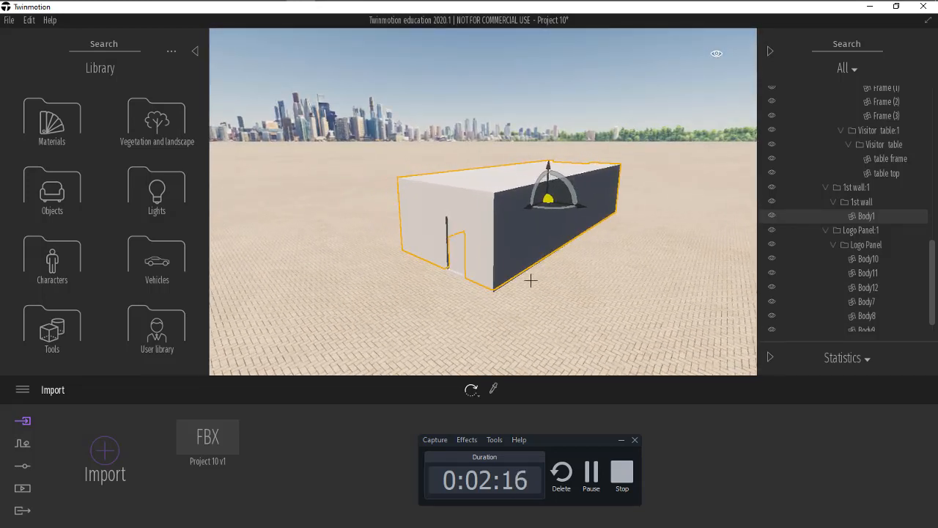
key(w)
key(a)
right_drag(549, 264, 578, 218)
key(e)
key(q)
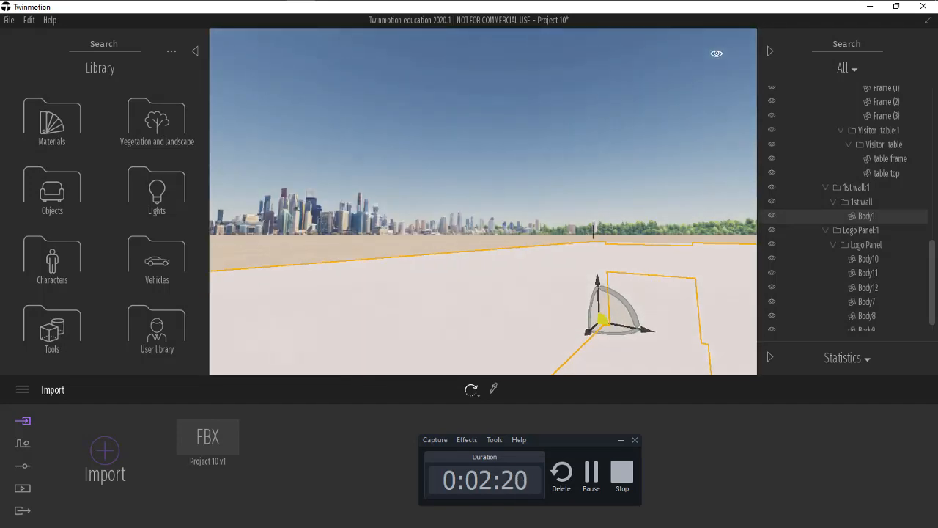
key(a)
key(d)
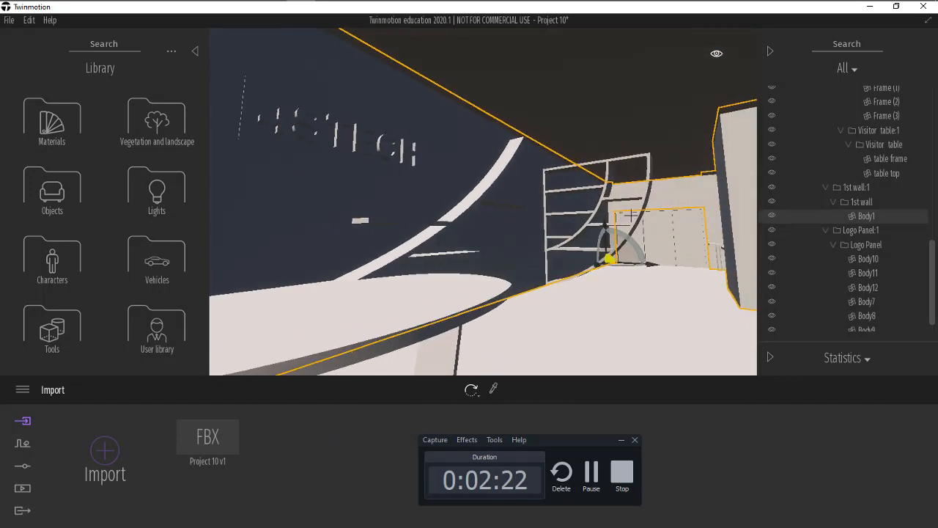
key(e)
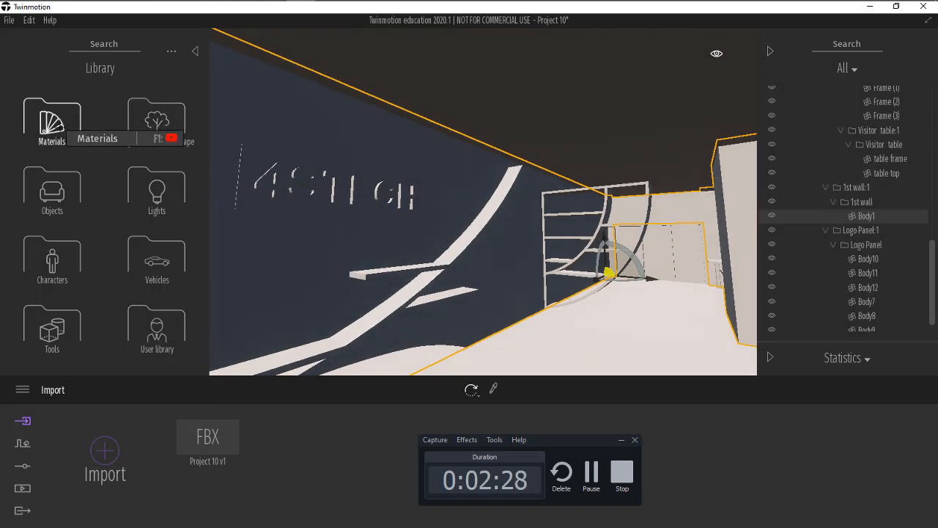
Apply the Roughcast coating 01 material from the wall coverings to the shop's interior walls.
click(55, 120)
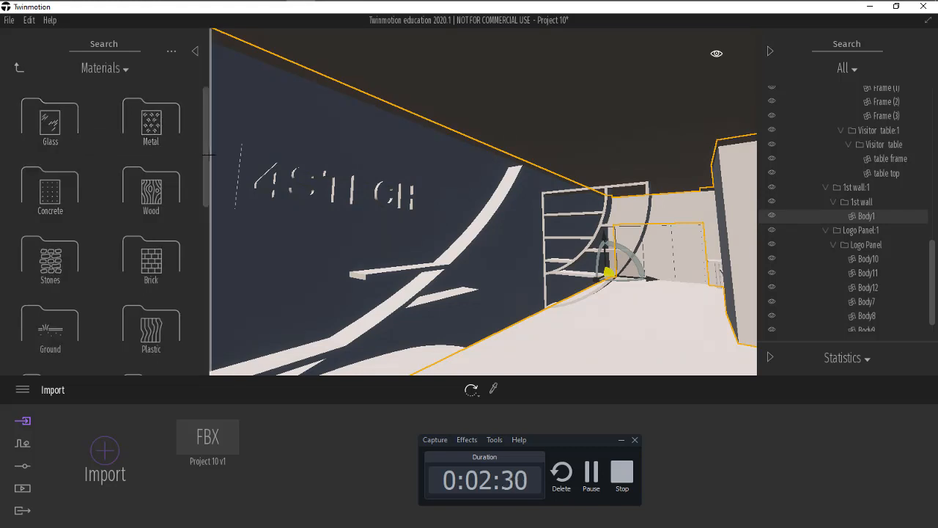
drag(208, 155, 210, 220)
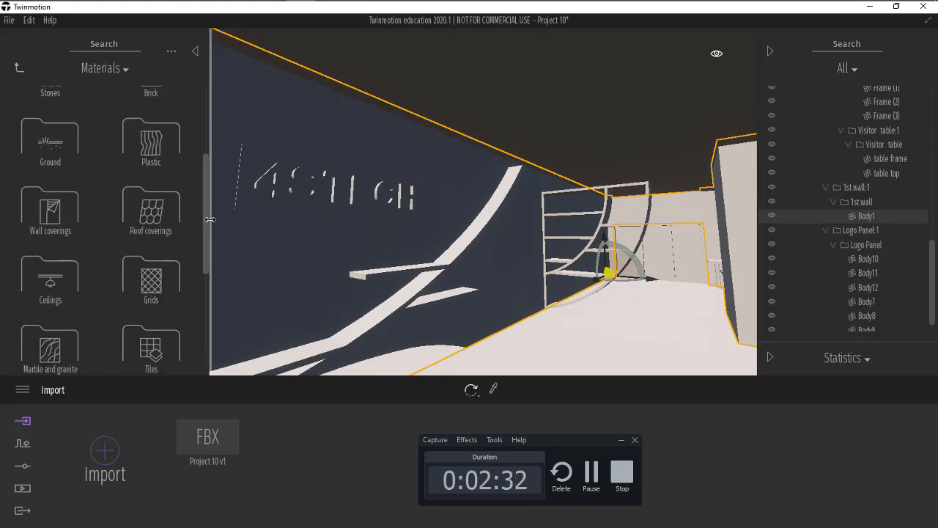
click(47, 209)
mouse_move(144, 119)
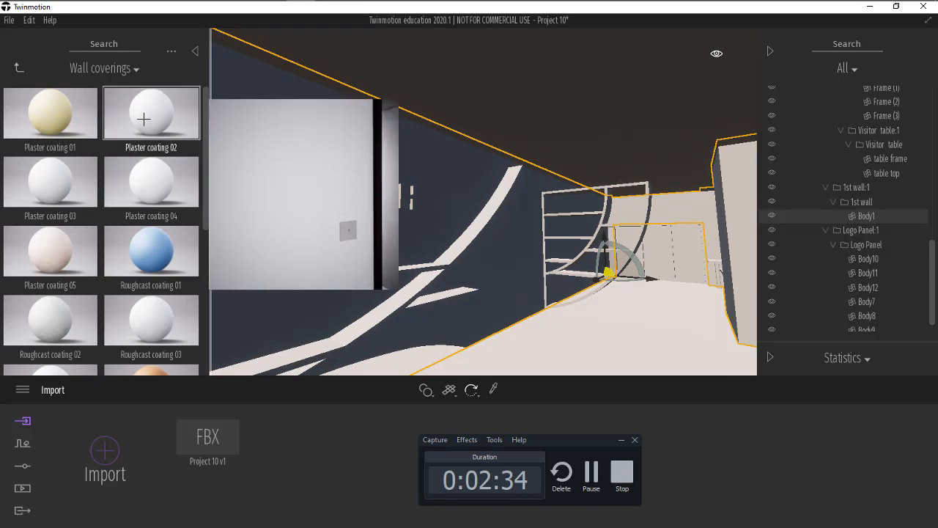
mouse_move(144, 119)
mouse_down()
mouse_move(226, 142)
mouse_move(98, 170)
mouse_move(133, 127)
mouse_up()
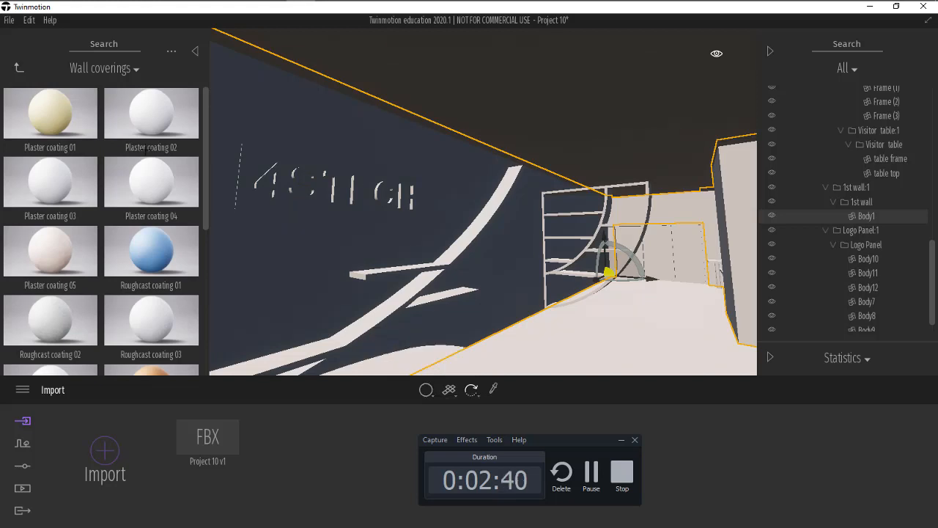
drag(151, 243, 330, 127)
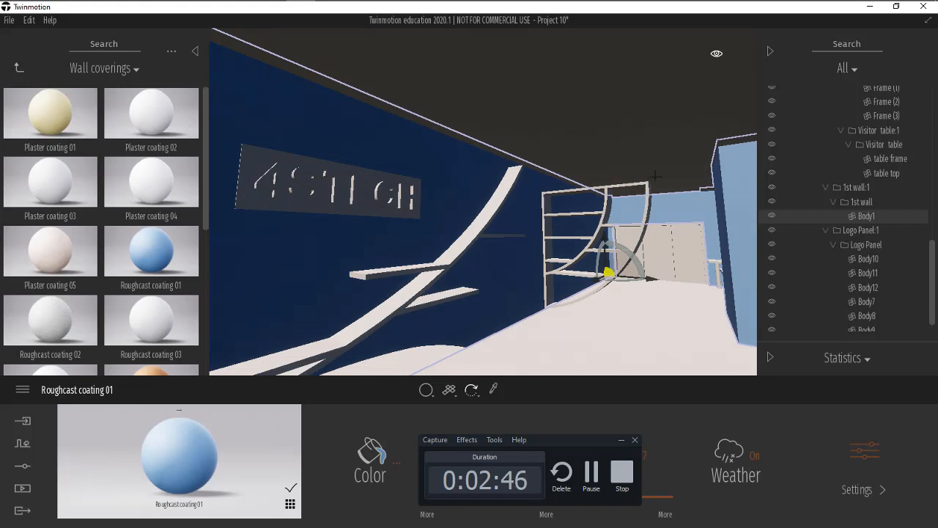
Place an omnidirectional light near the curved shelf, raise it above the floor, and set its intensity to 2665 lm.
click(19, 69)
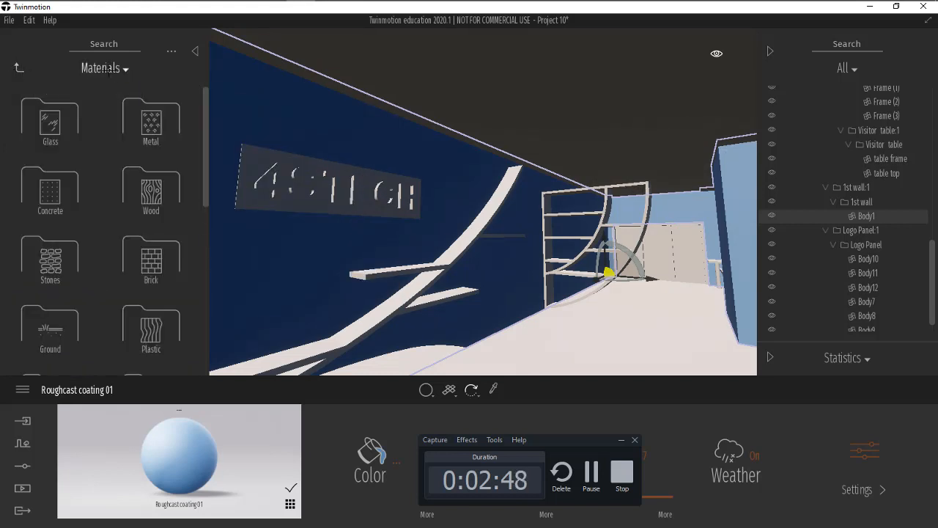
click(100, 68)
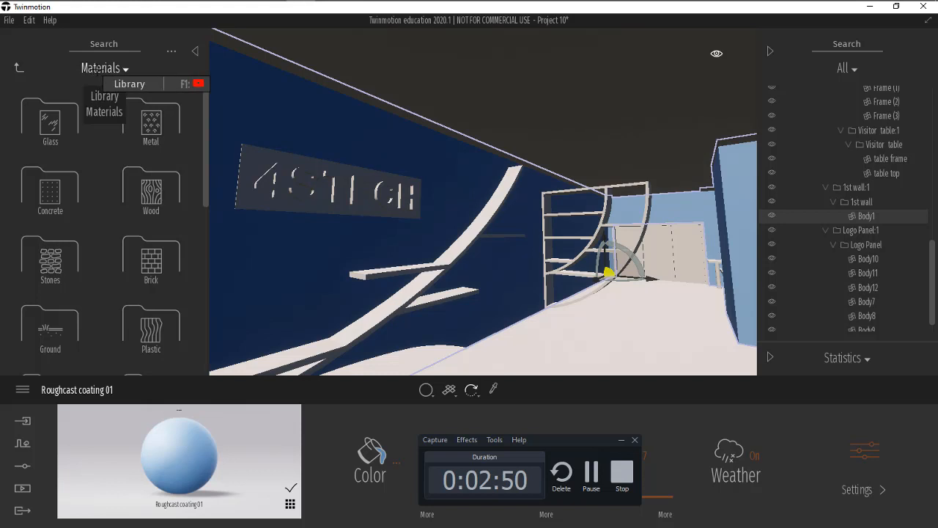
click(100, 96)
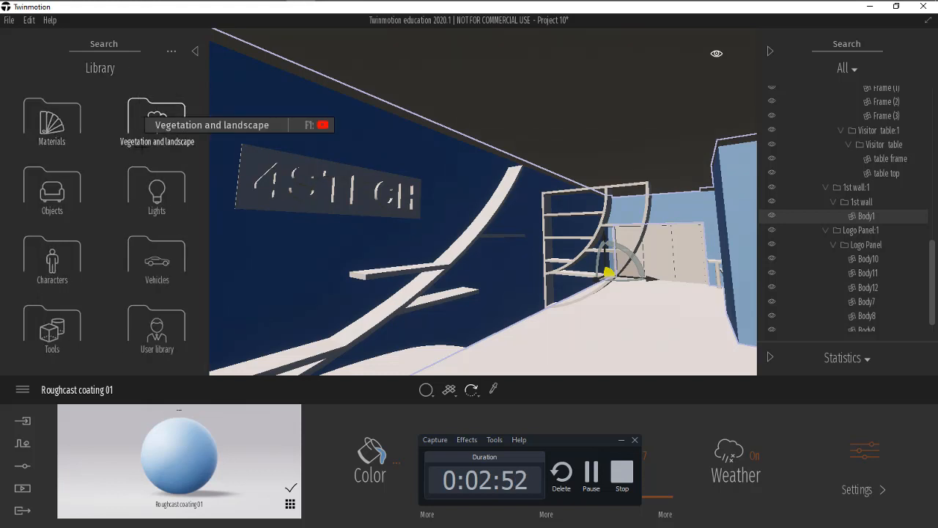
click(151, 187)
mouse_move(50, 114)
mouse_down()
mouse_move(151, 118)
mouse_move(621, 346)
mouse_move(606, 335)
mouse_up()
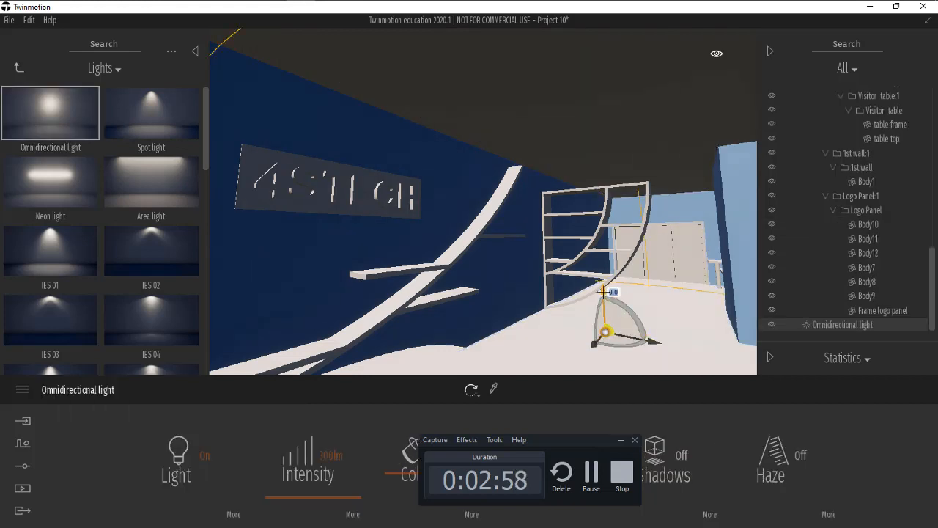
drag(603, 270, 598, 156)
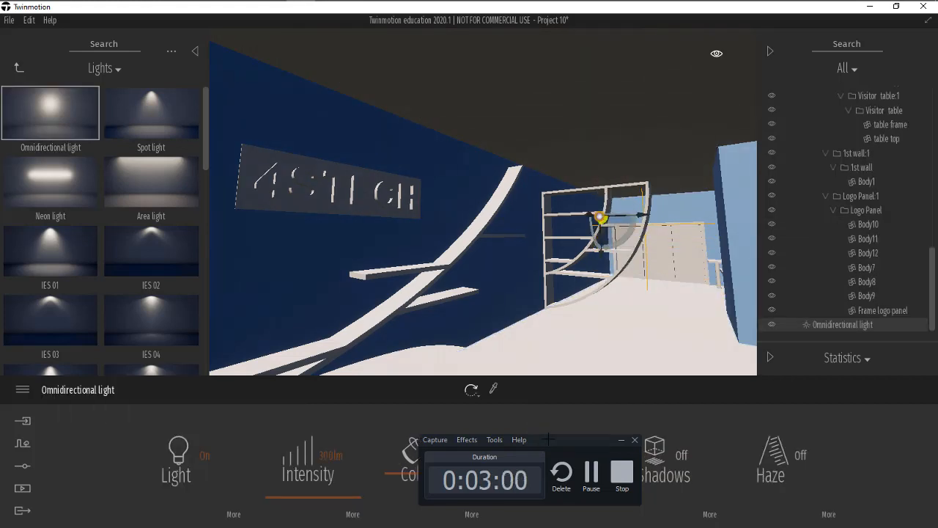
drag(558, 440, 718, 430)
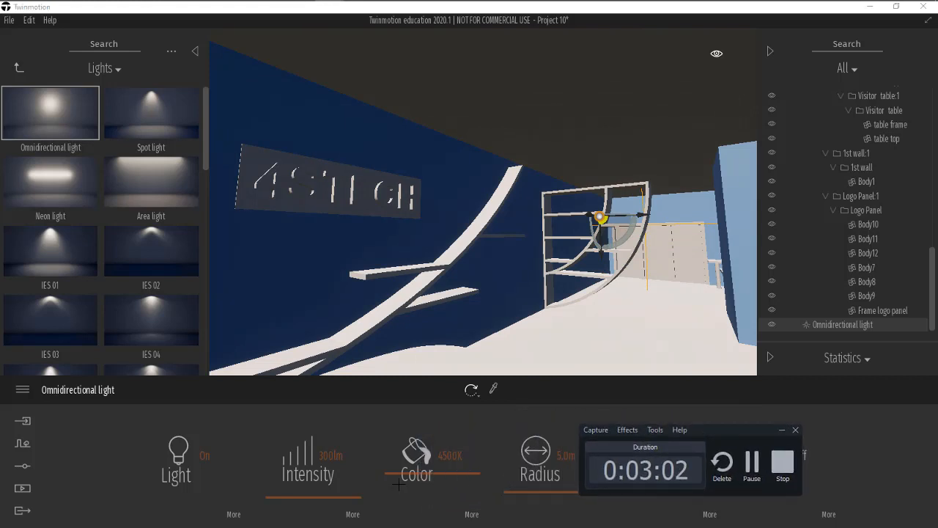
drag(329, 498, 329, 477)
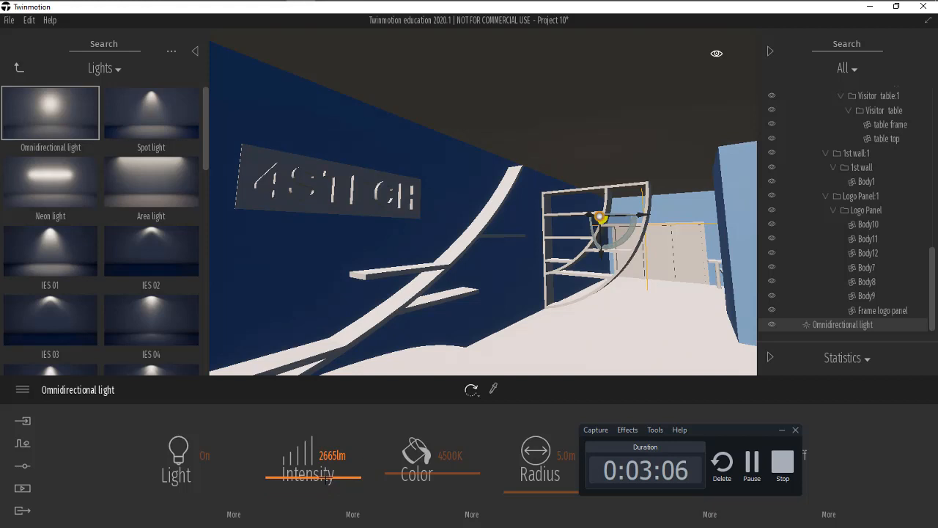
Change the scene's day time to night and move the omnidirectional light slightly closer to the logo wall.
click(716, 54)
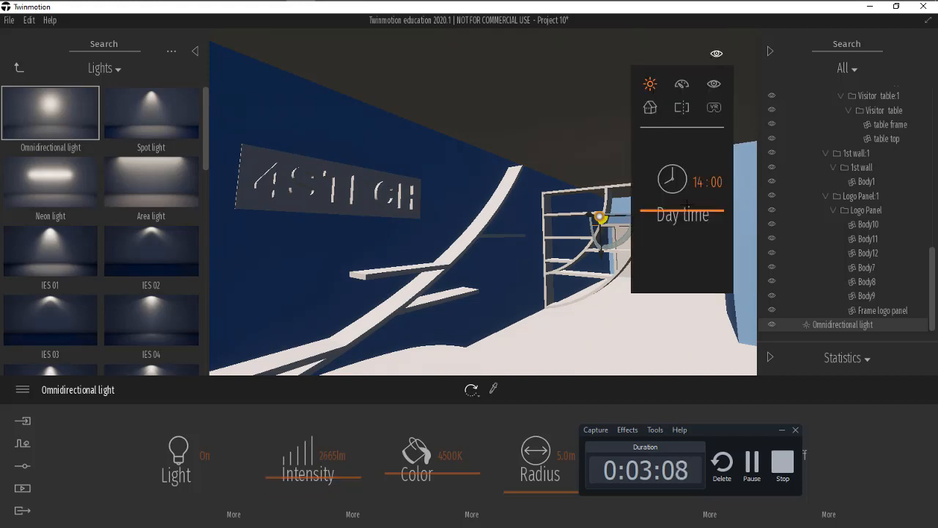
drag(686, 209, 687, 248)
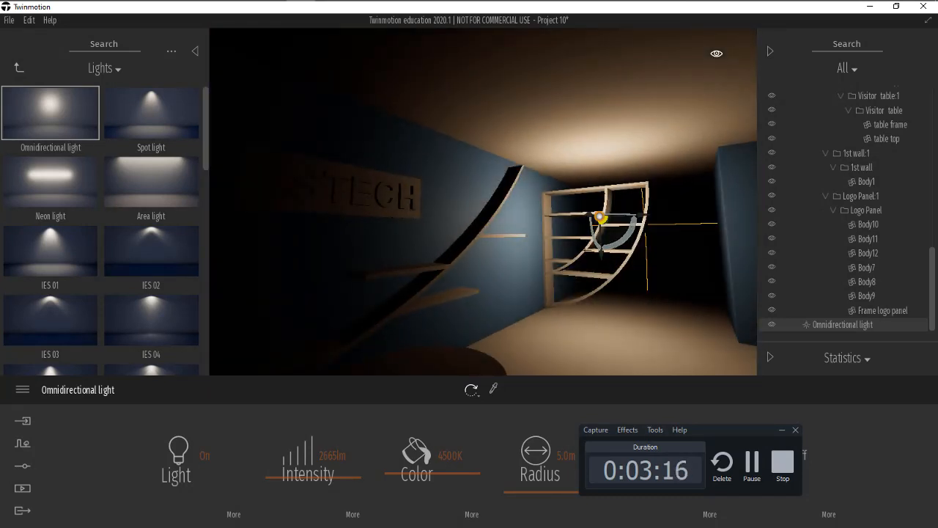
mouse_move(585, 213)
mouse_down()
mouse_move(516, 232)
mouse_move(587, 215)
mouse_up()
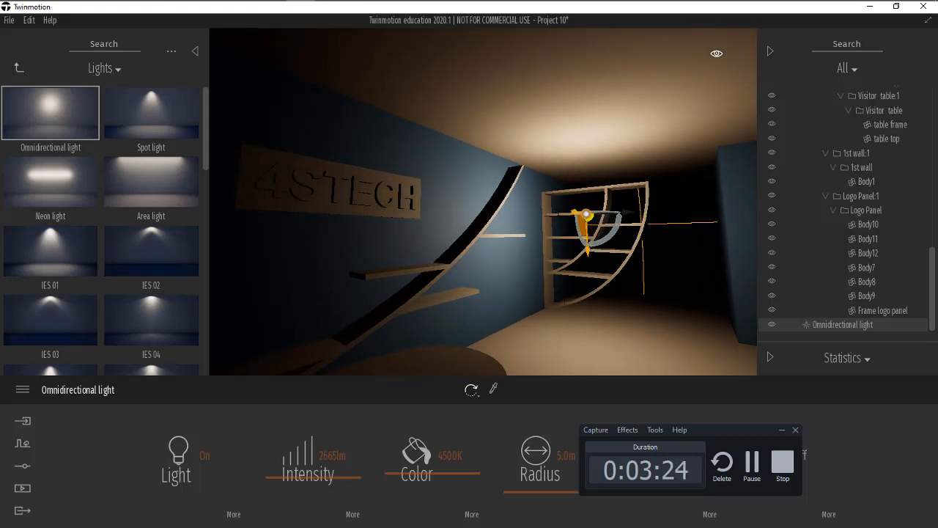
Switch to OneNote, check off "4rd How to Reload model" in the checklist, and switch to Fusion 360.
mouse_move(562, 2)
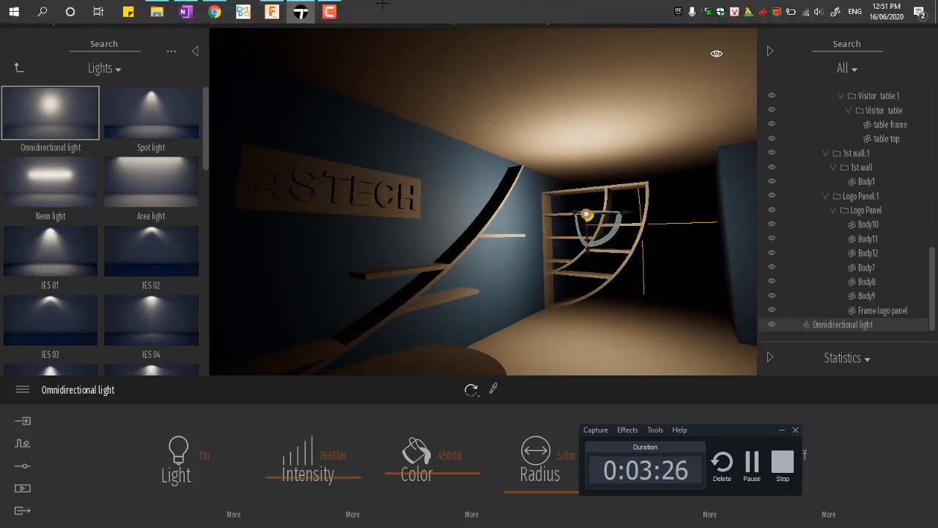
click(185, 11)
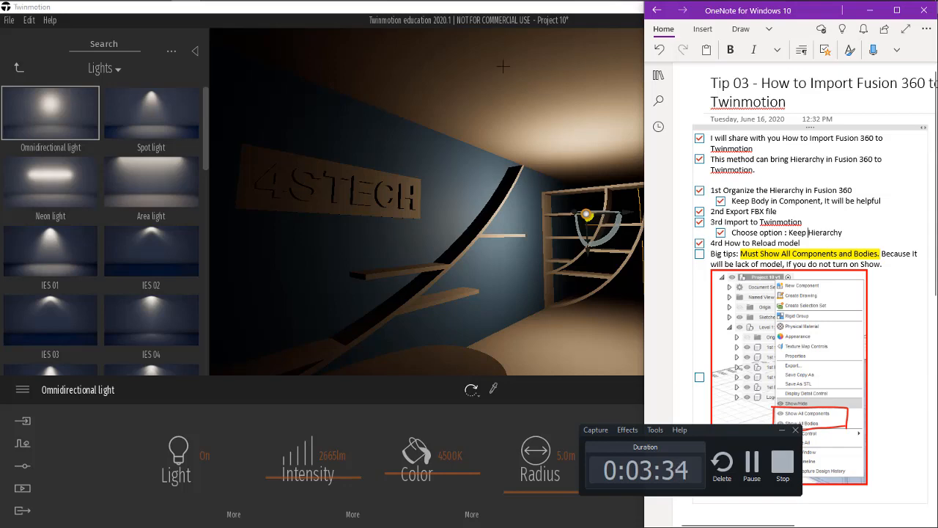
mouse_move(308, 9)
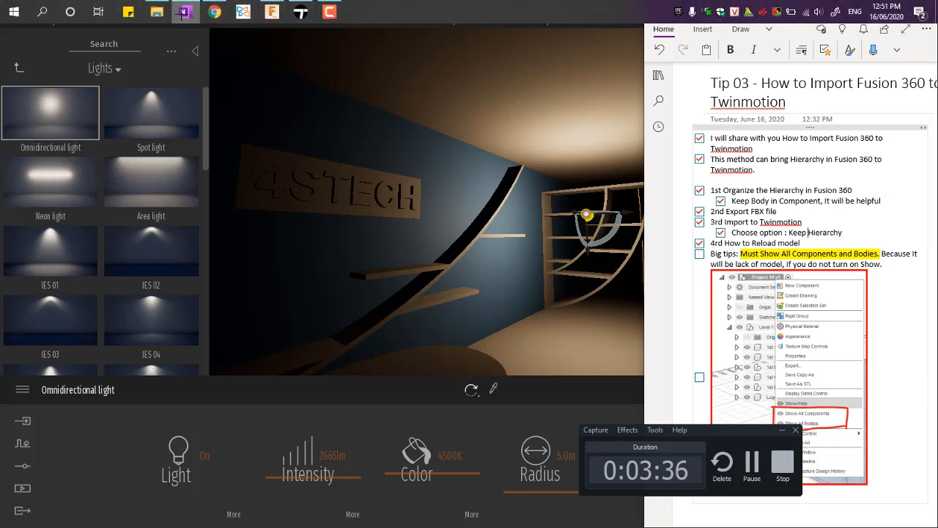
click(272, 11)
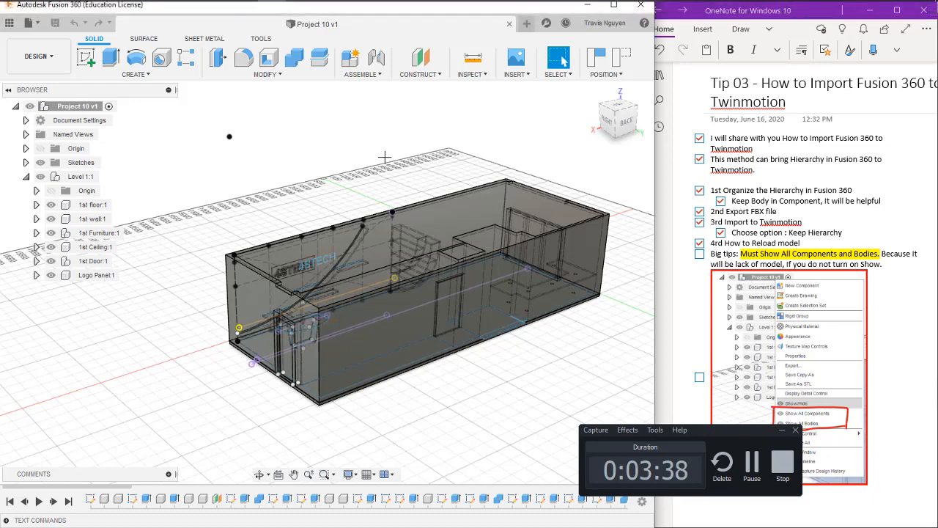
middle_drag(525, 336, 395, 271)
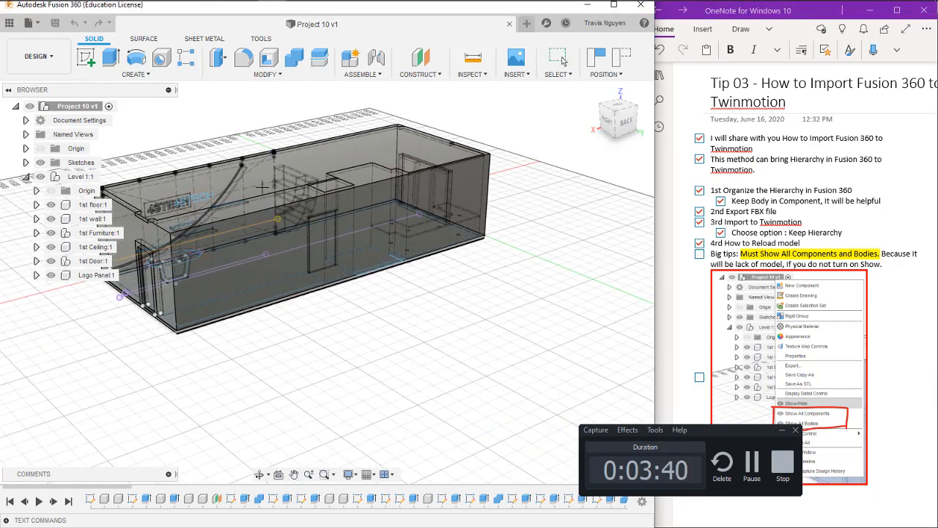
click(134, 74)
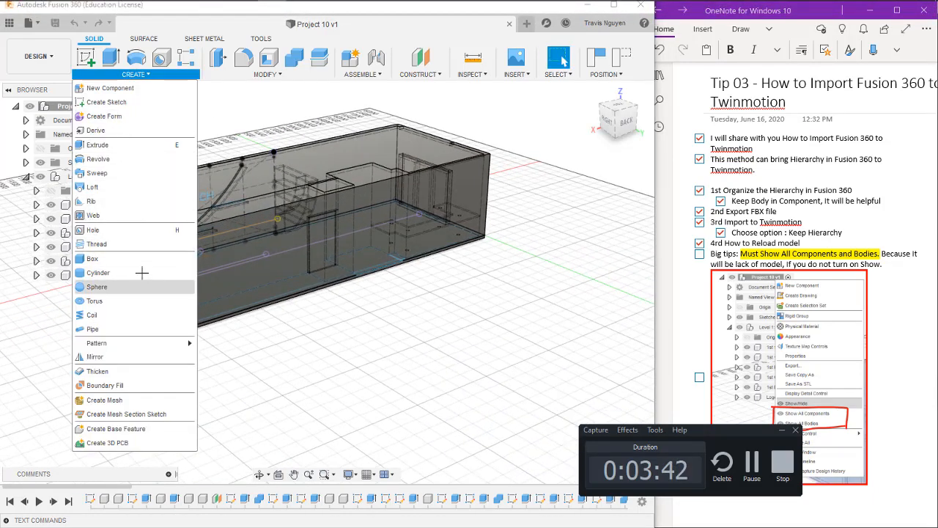
click(142, 258)
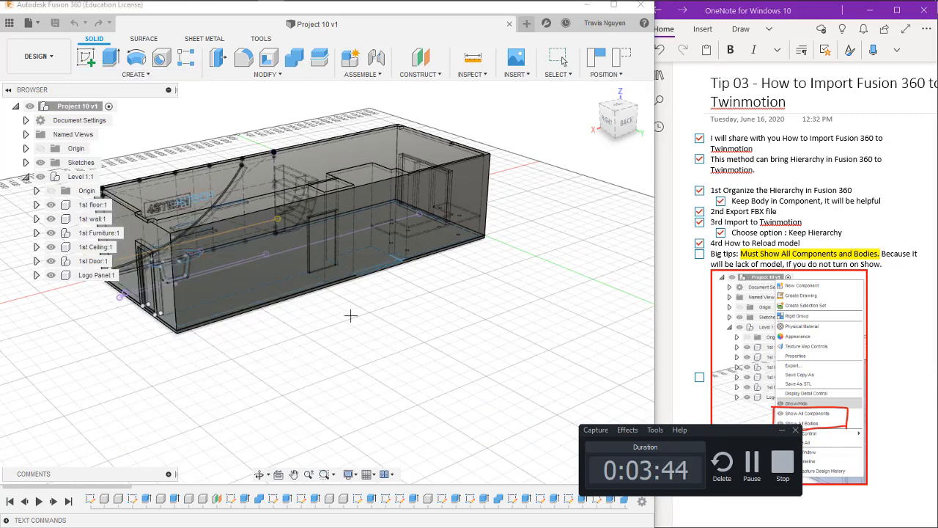
click(482, 290)
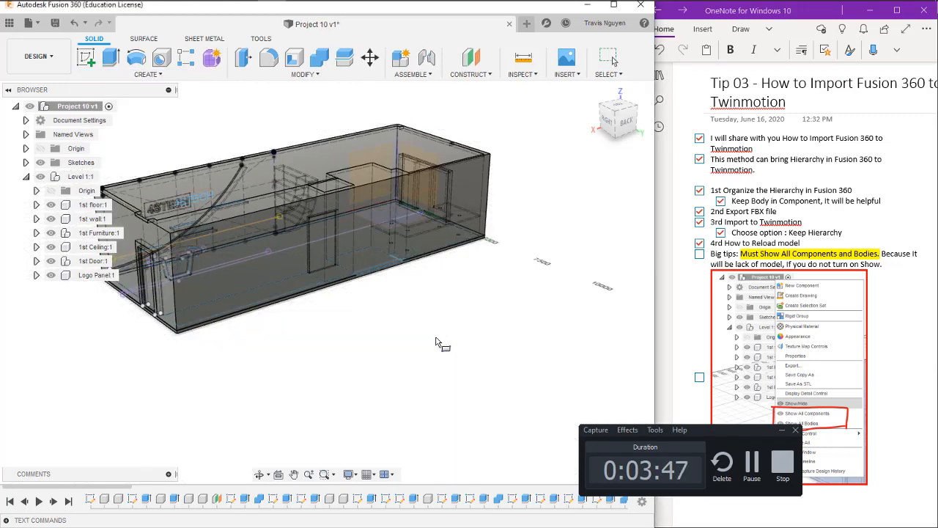
key(Escape)
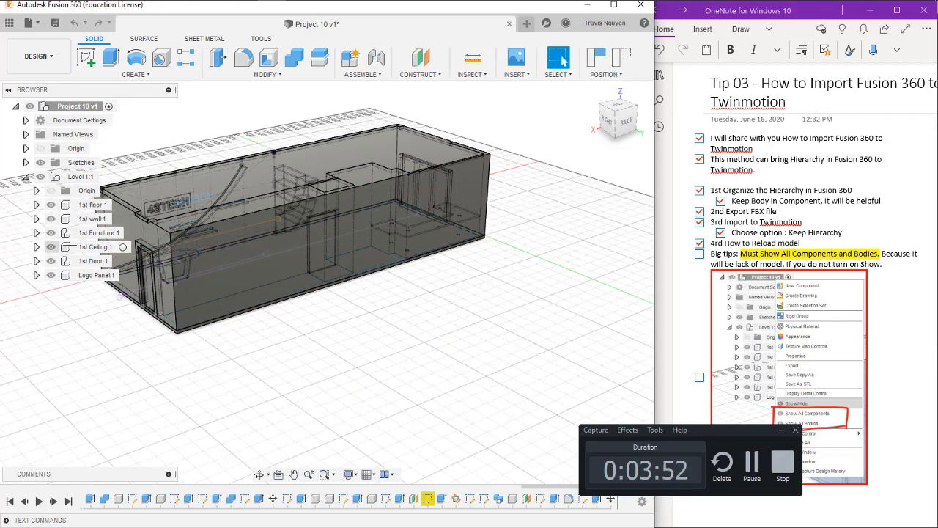
Create a new component inside the 1st Furniture component and name it "a cube".
double_click(103, 232)
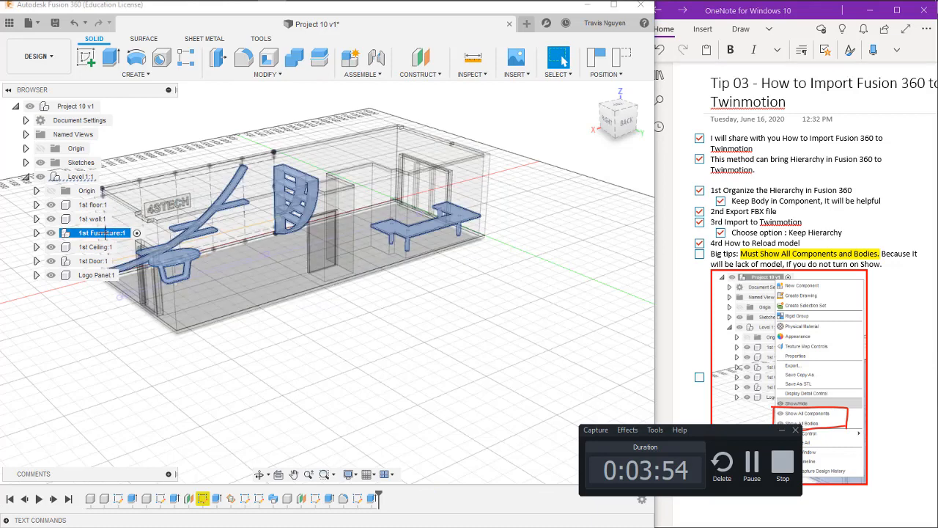
right_click(103, 233)
click(143, 36)
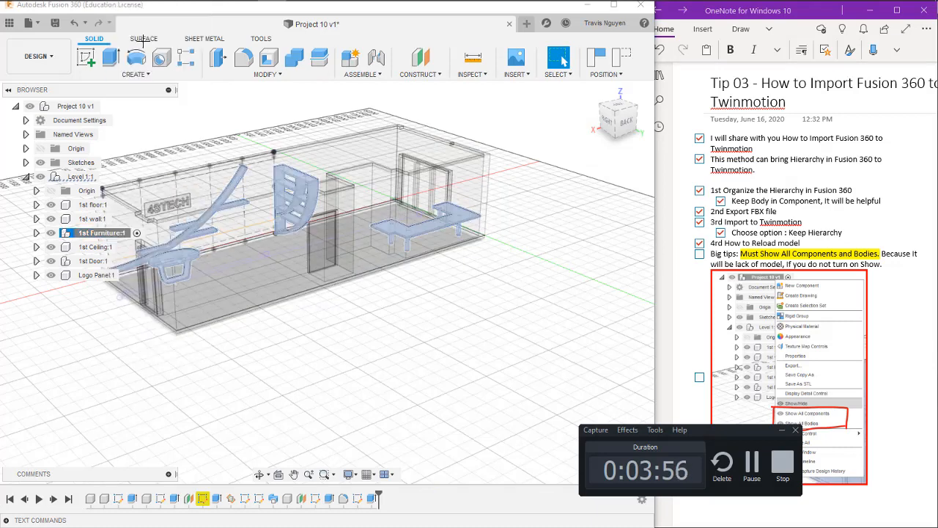
click(117, 317)
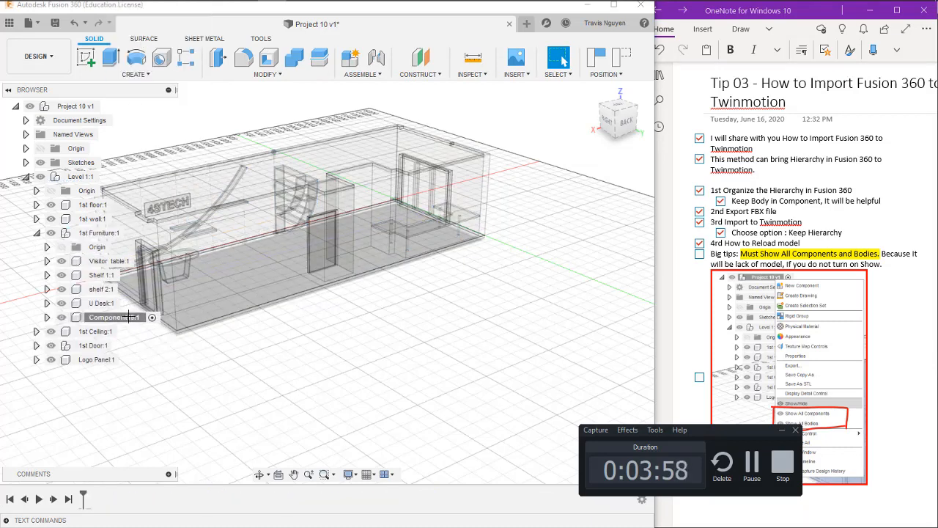
text(a cube)
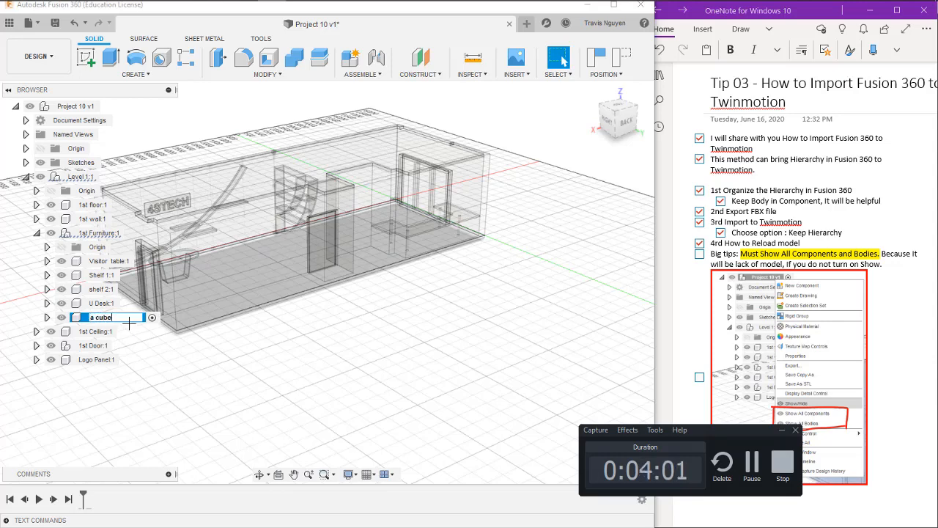
key(Return)
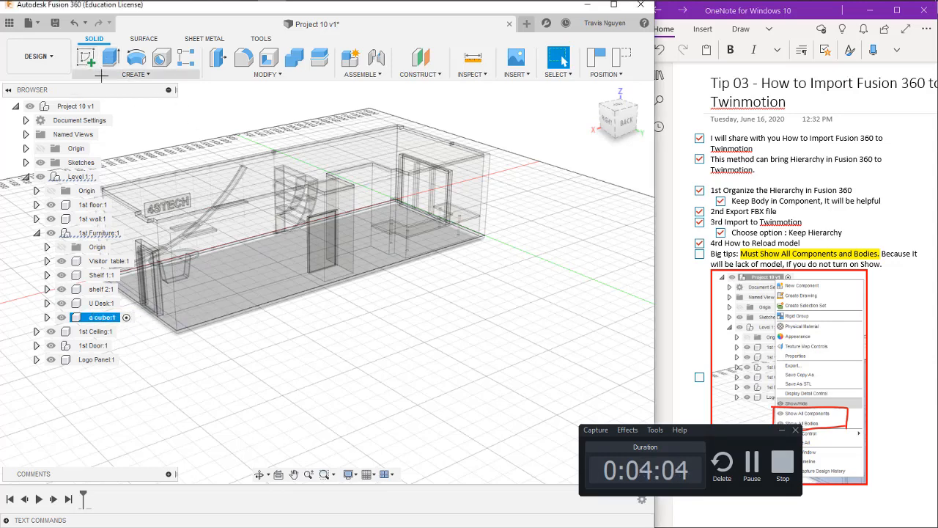
Create a box in the a cube component on the ground beside the shop, with a rectangular base and a height of about 6787 mm.
click(134, 74)
click(151, 259)
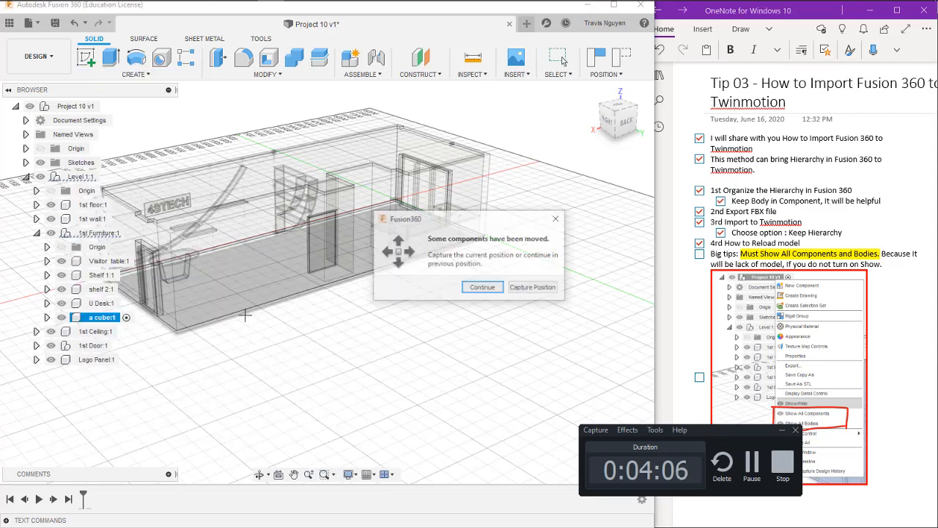
click(478, 288)
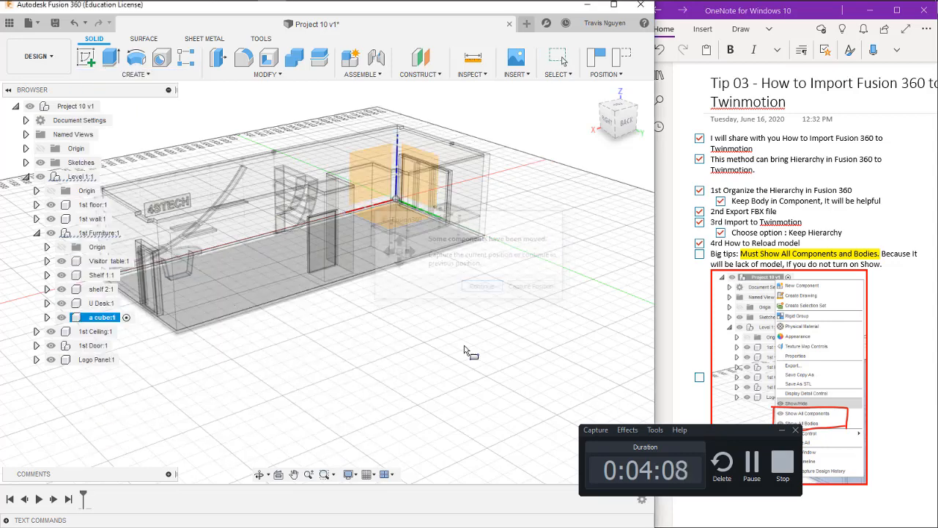
click(403, 368)
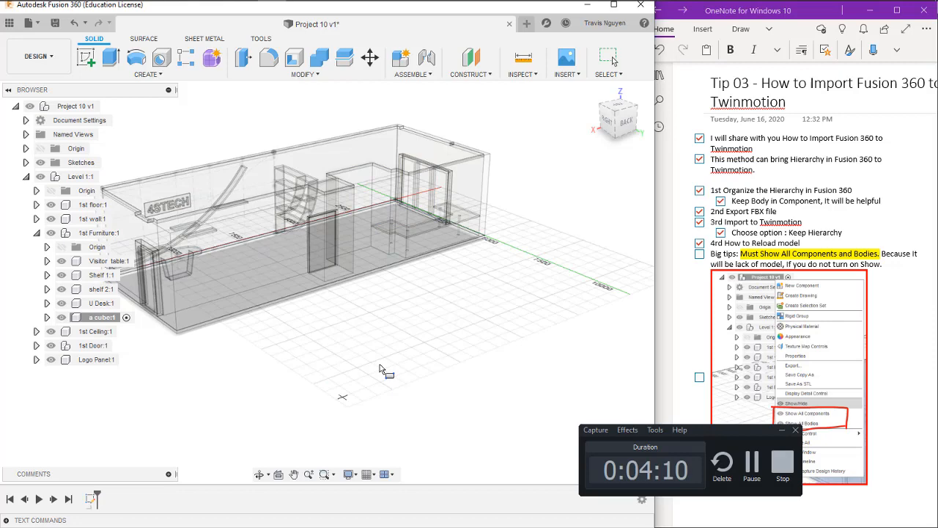
click(415, 343)
click(341, 405)
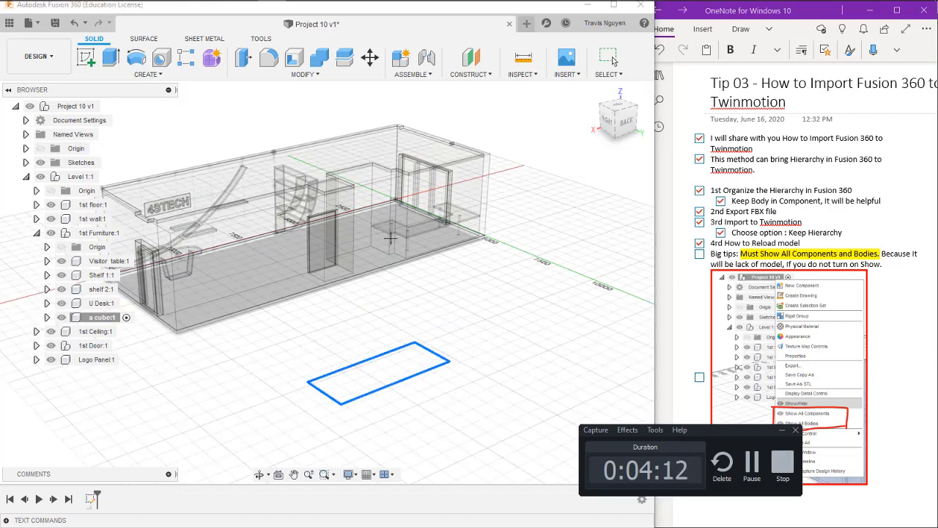
drag(381, 345, 506, 194)
click(586, 264)
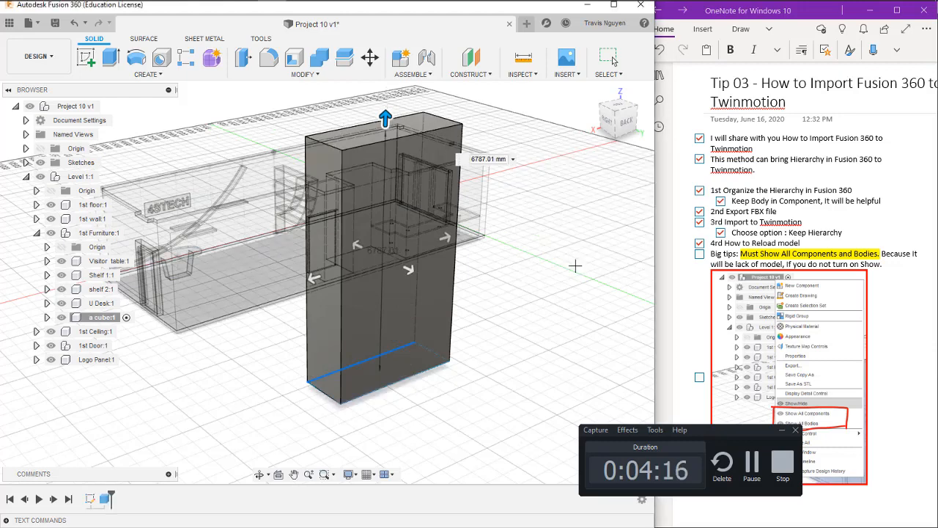
Save the modified design, and briefly open and close the project data list.
click(55, 23)
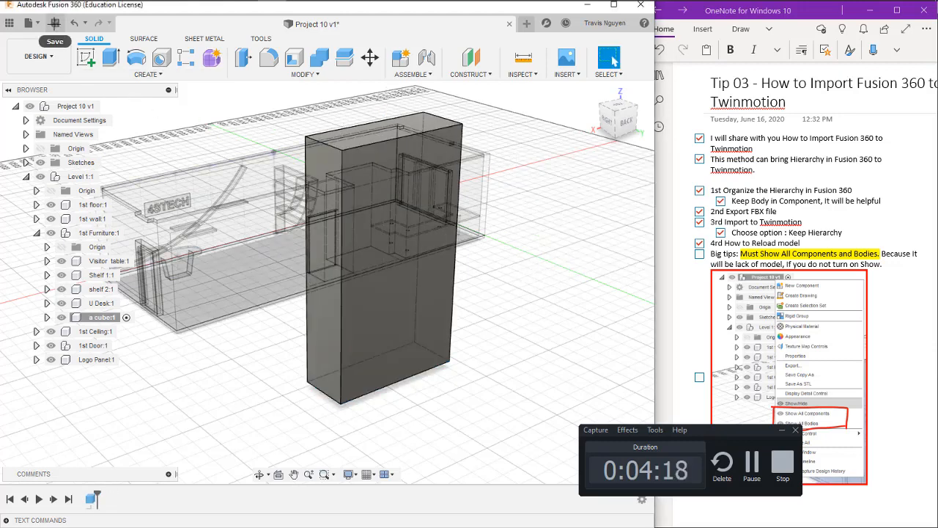
click(324, 289)
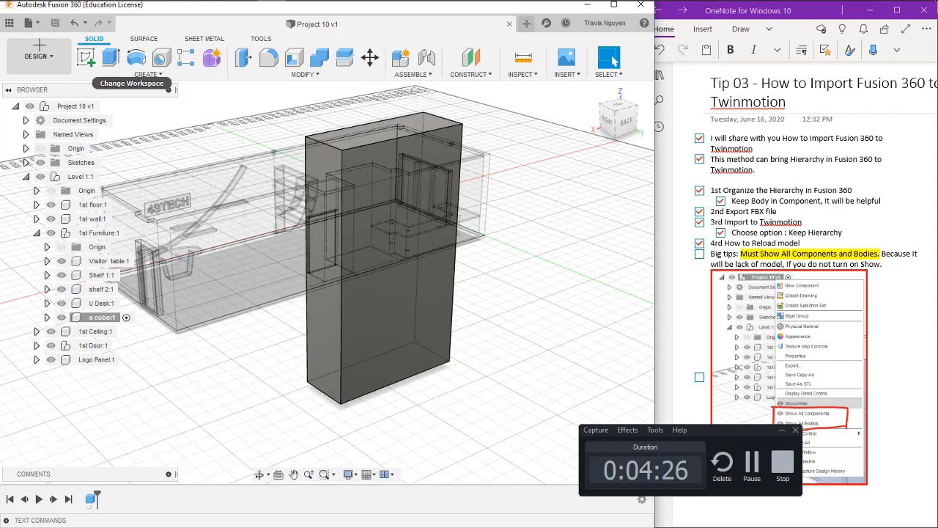
click(9, 23)
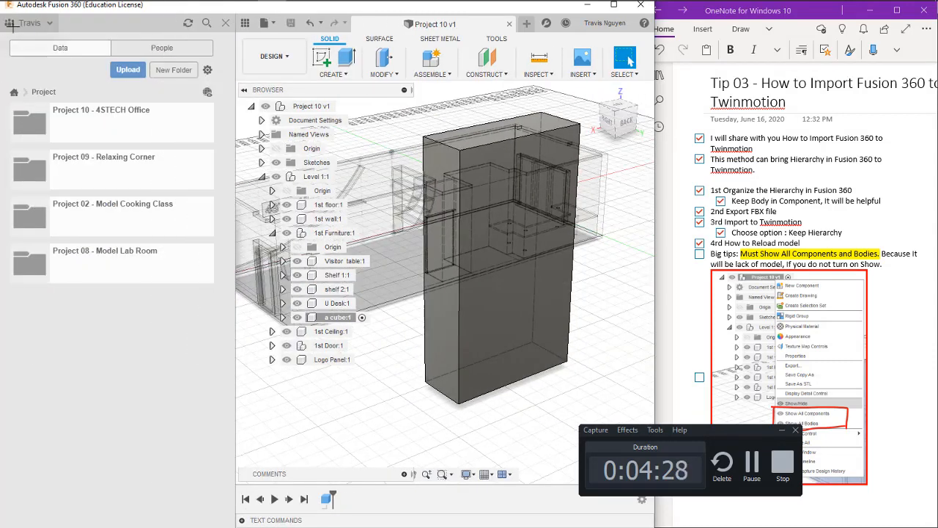
click(225, 23)
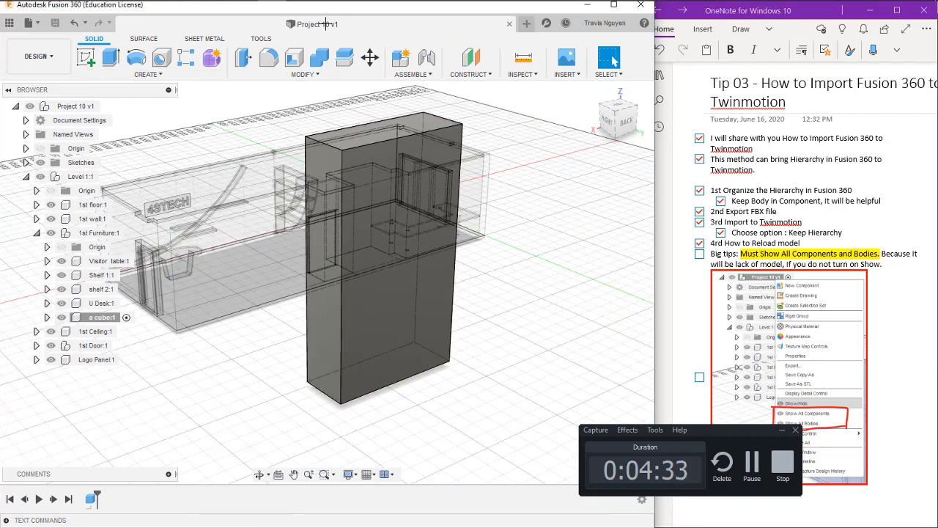
Export the design as an FBX file named Project 10 v2 in the existing FBX folder.
click(29, 23)
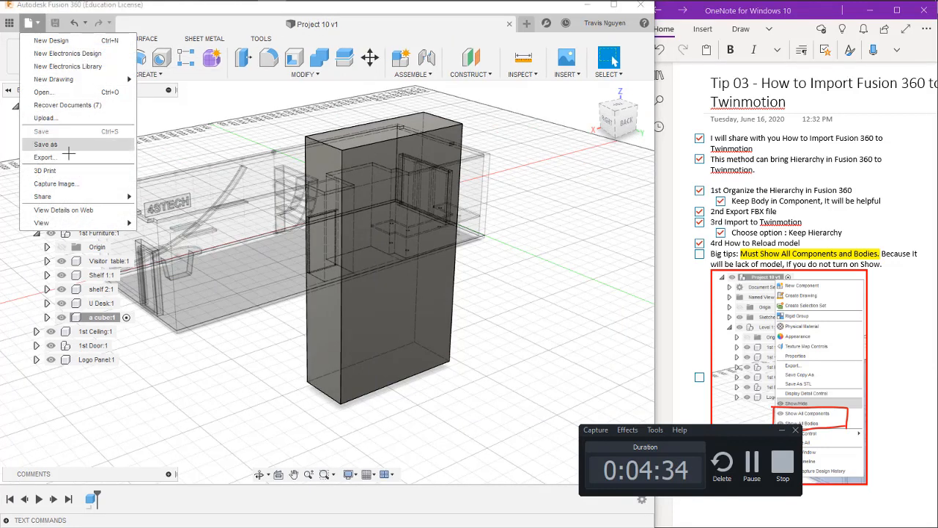
click(112, 156)
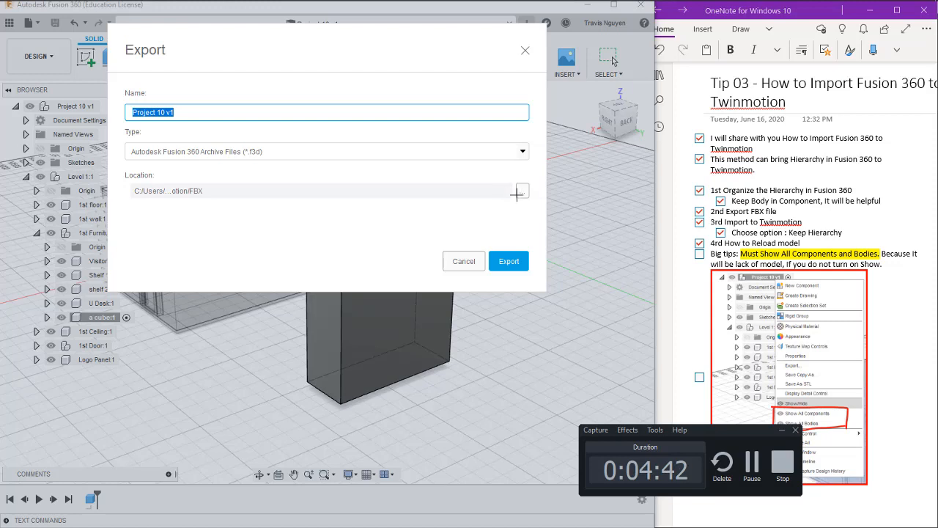
click(494, 152)
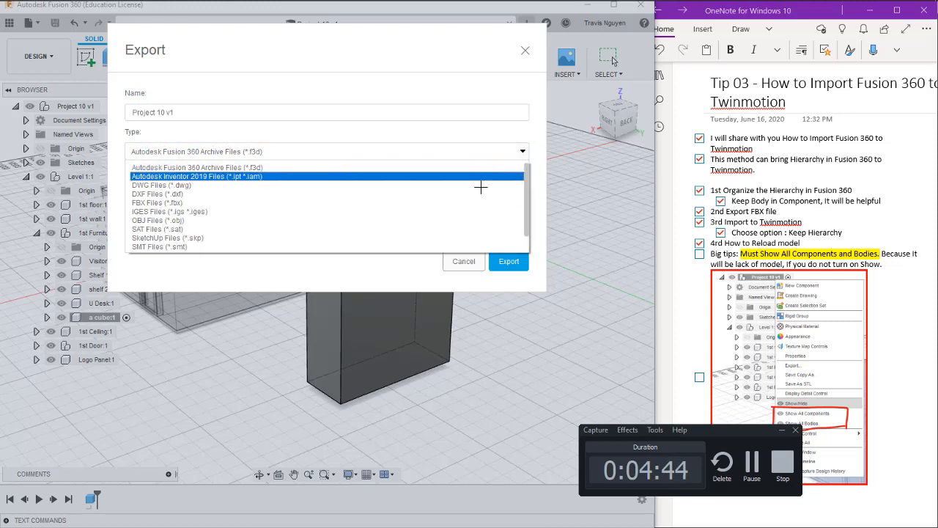
click(484, 202)
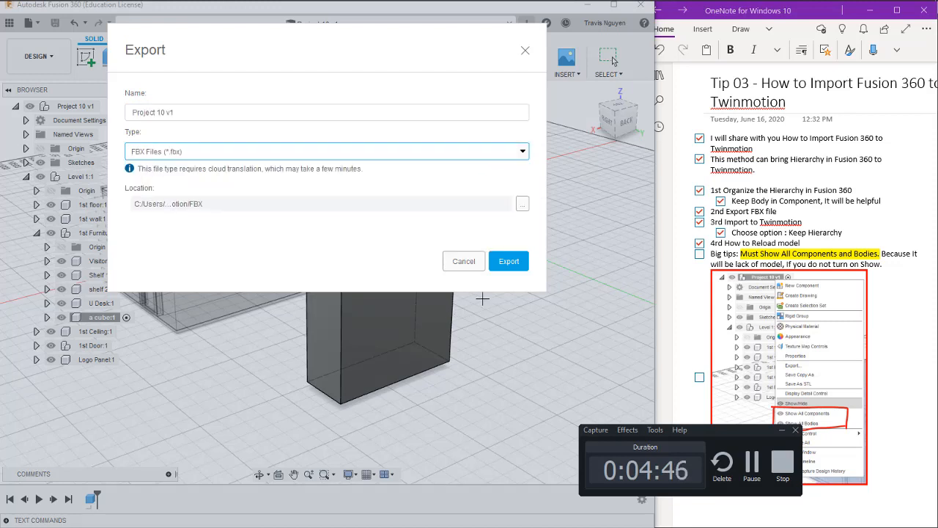
click(350, 114)
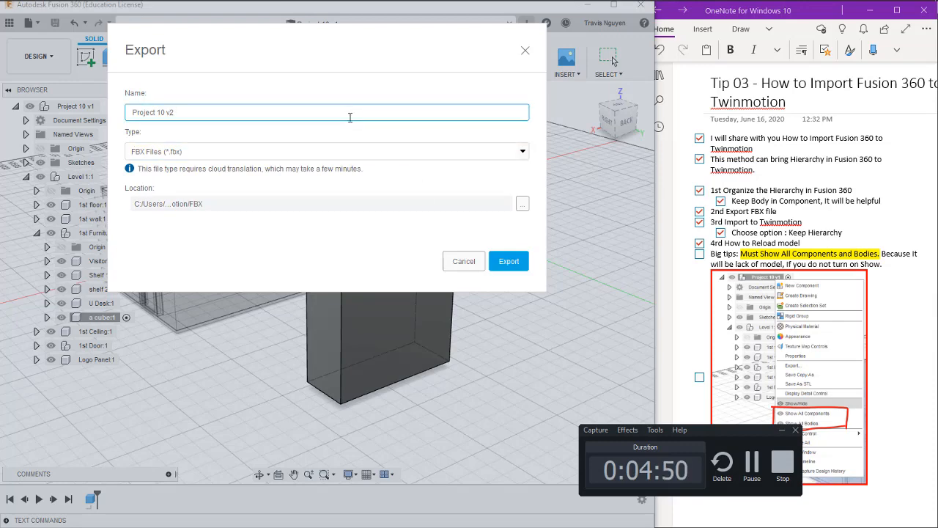
click(513, 261)
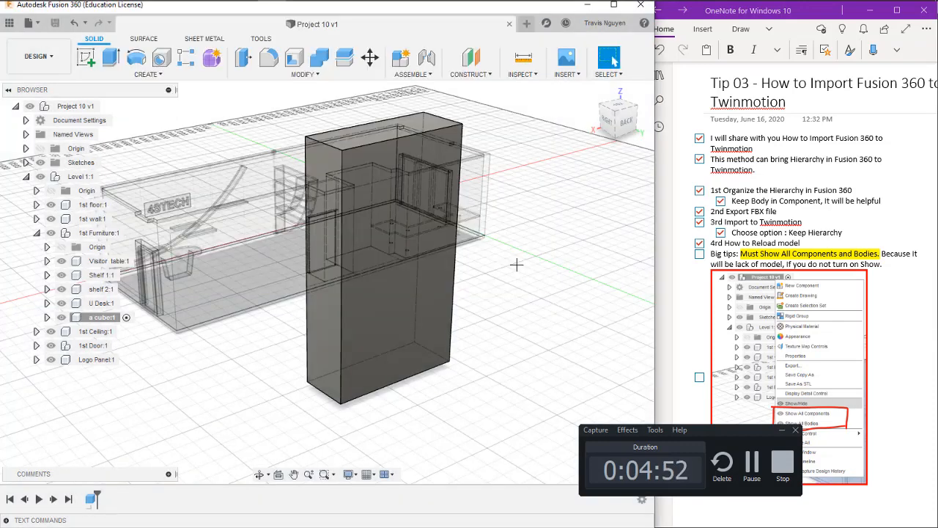
Check the job status of the Project 10 v2.fbx export until it finishes, and close the status window.
click(566, 23)
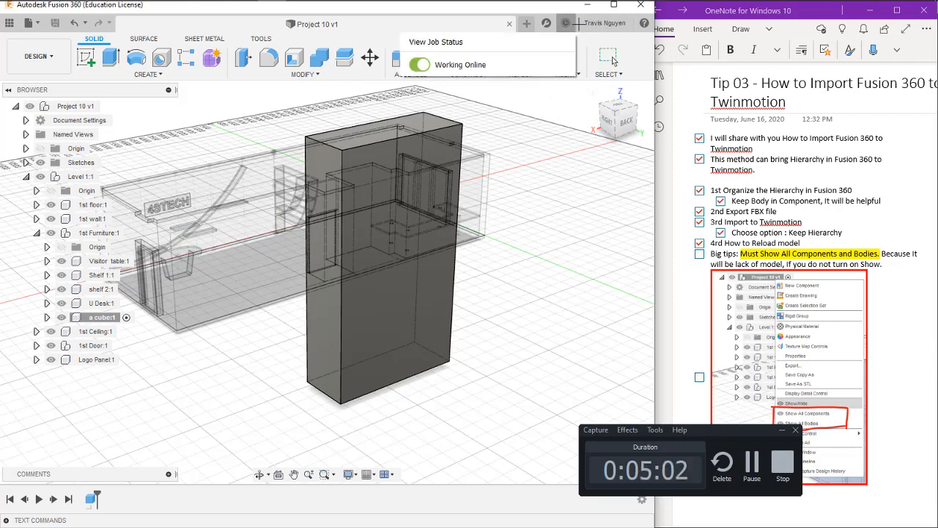
click(544, 40)
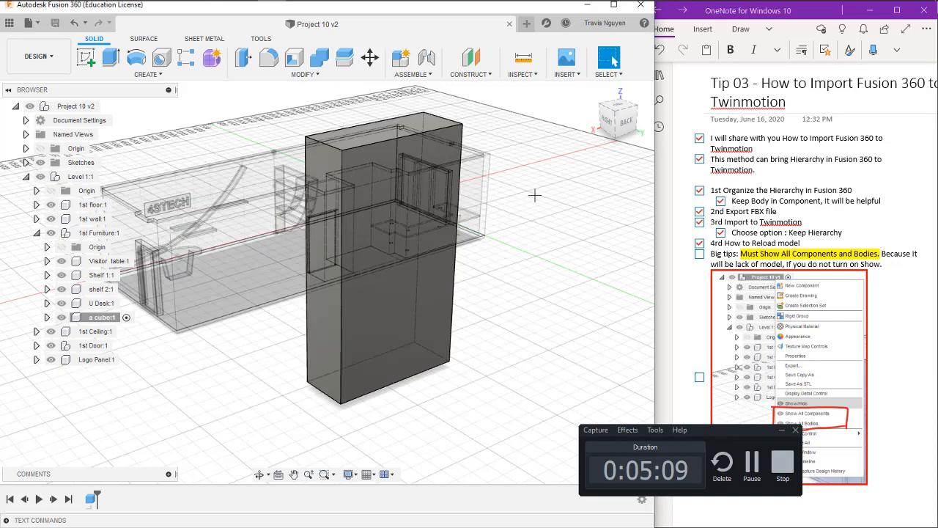
click(566, 23)
click(548, 42)
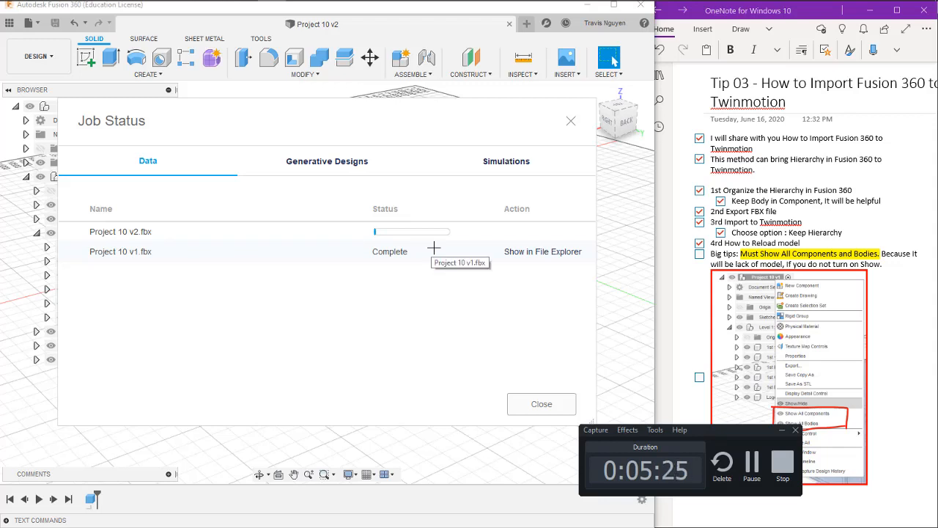
click(753, 462)
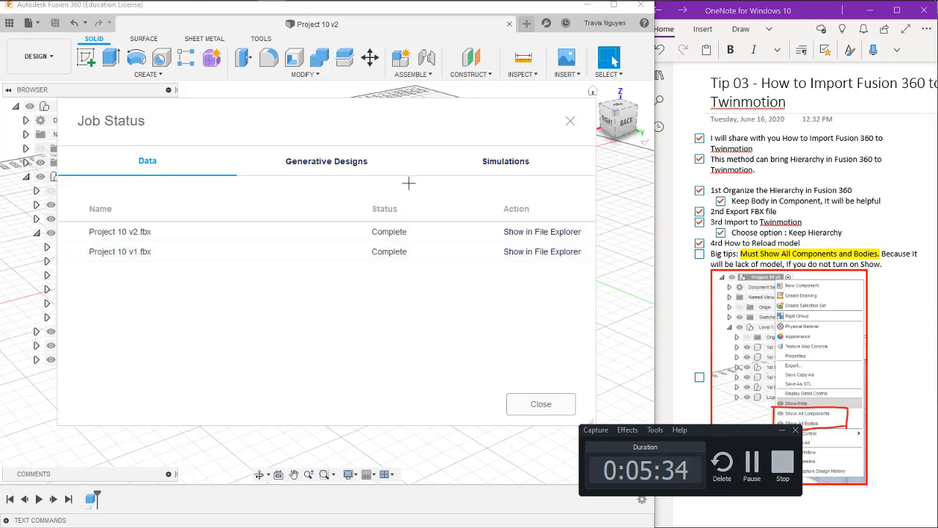
click(536, 404)
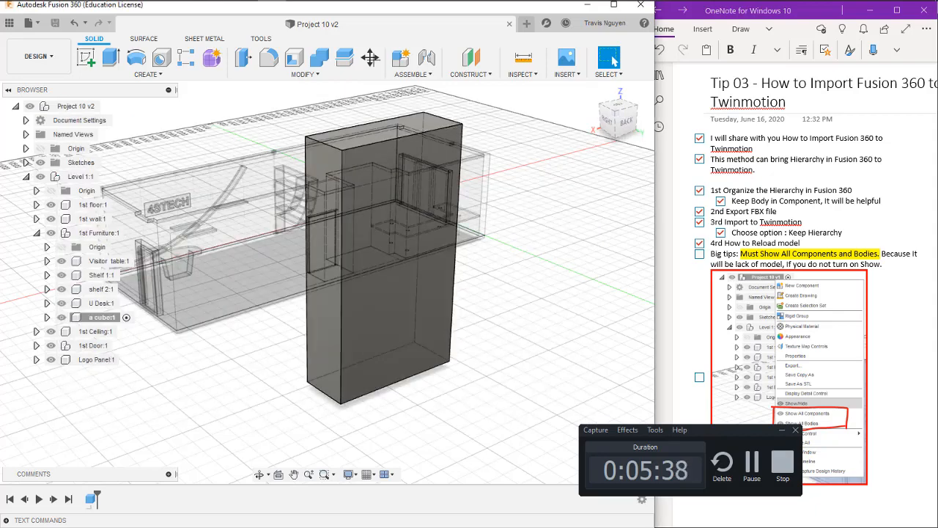
Switch to Twinmotion, relocate the imported Project 10 v1 FBX to the Project 10 v2 file, and inspect the reloaded model outside the shop.
click(300, 12)
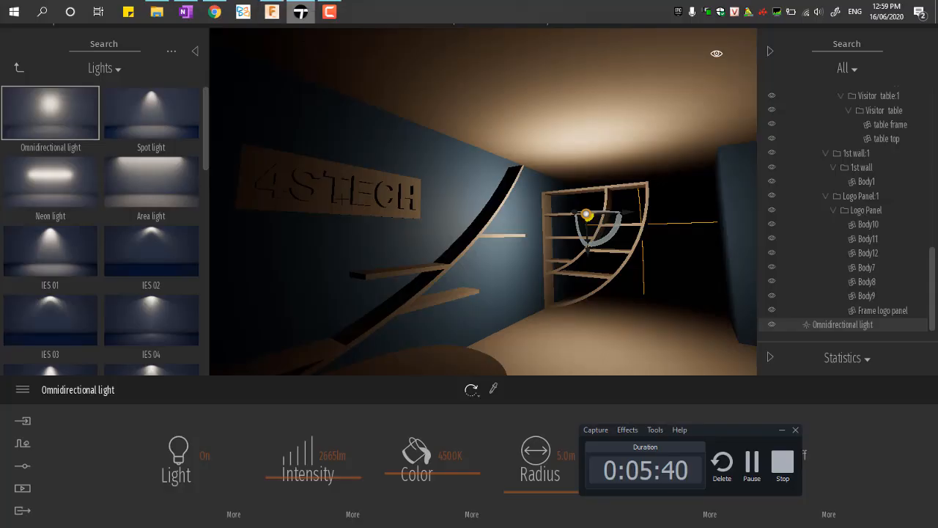
click(22, 421)
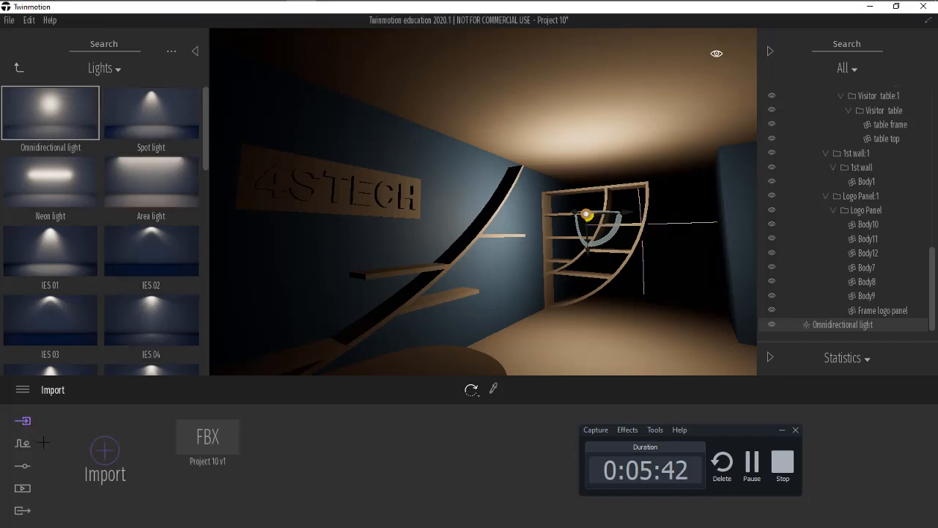
click(201, 411)
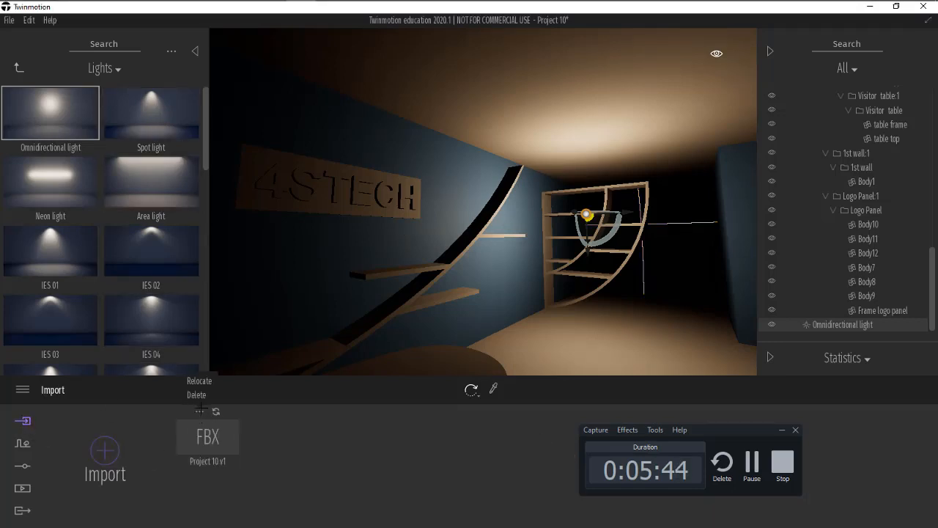
click(199, 380)
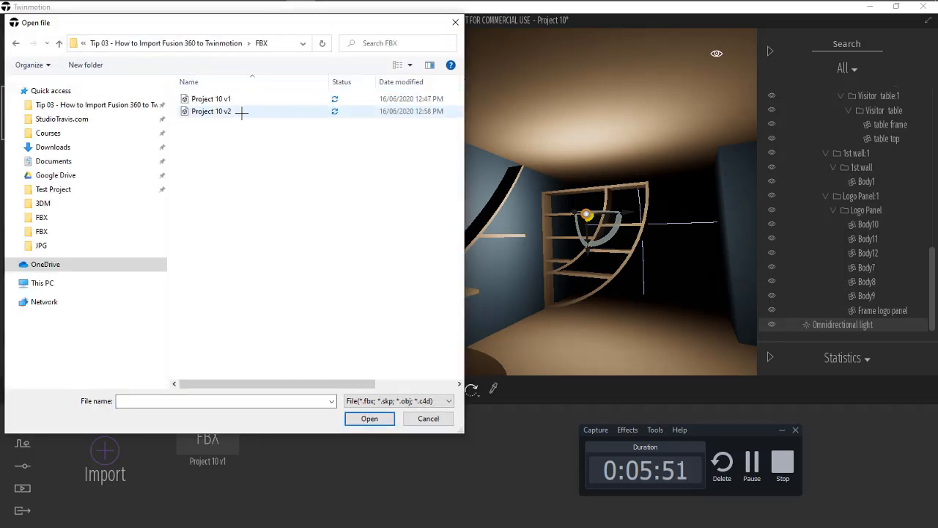
click(242, 112)
click(369, 418)
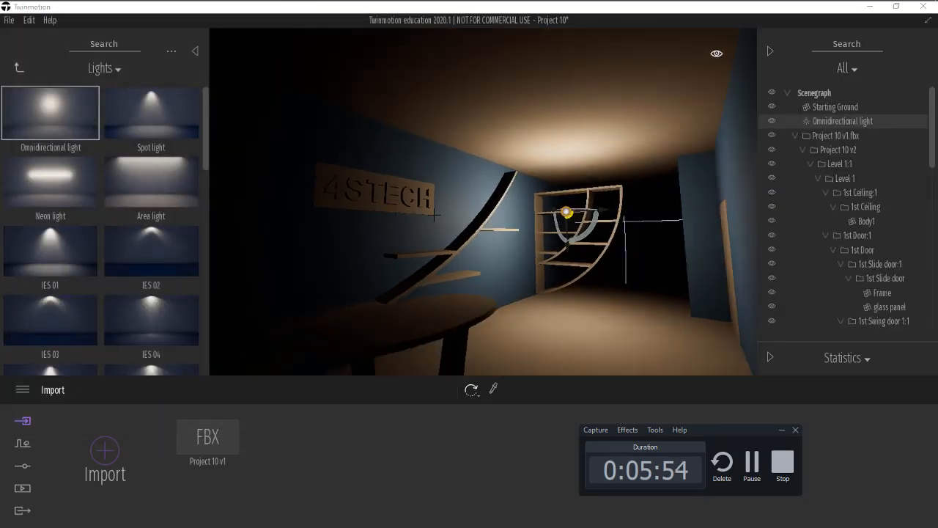
scroll(434, 215, down, 10)
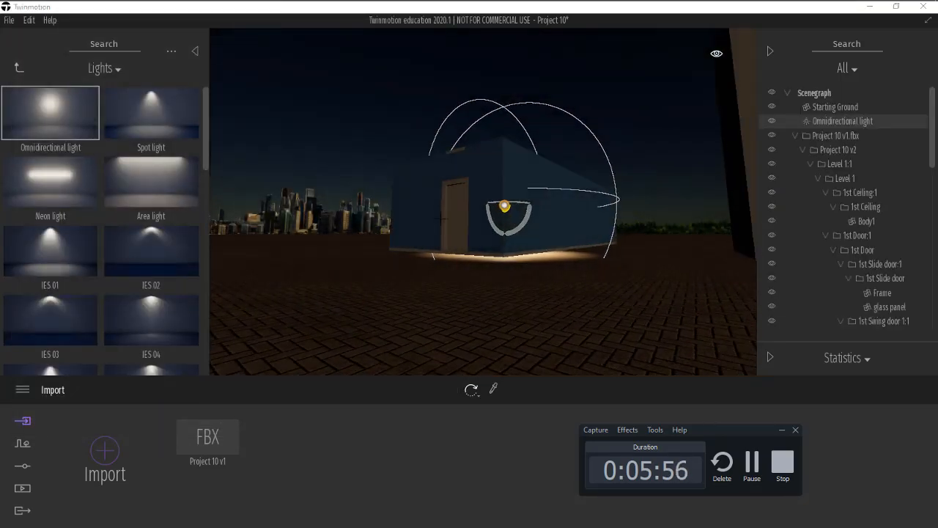
key(d)
key(s)
key(e)
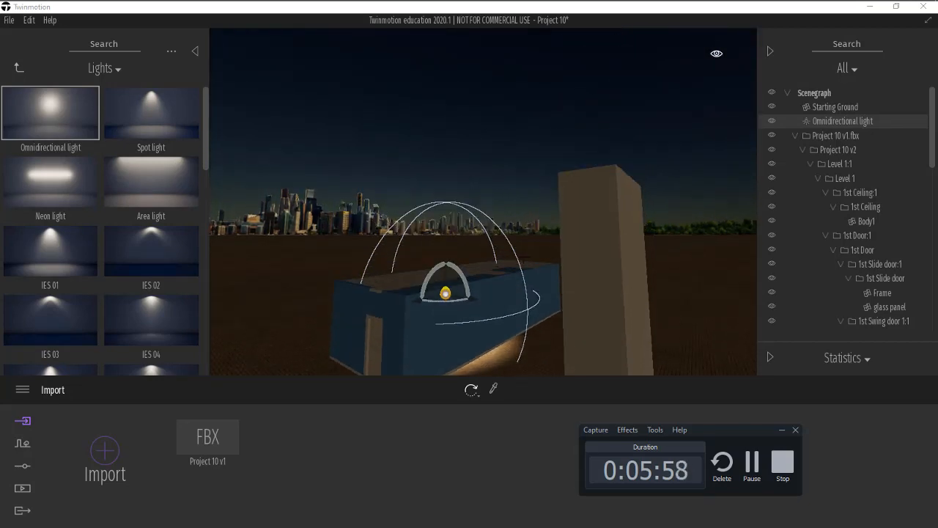
scroll(572, 272, down, 2)
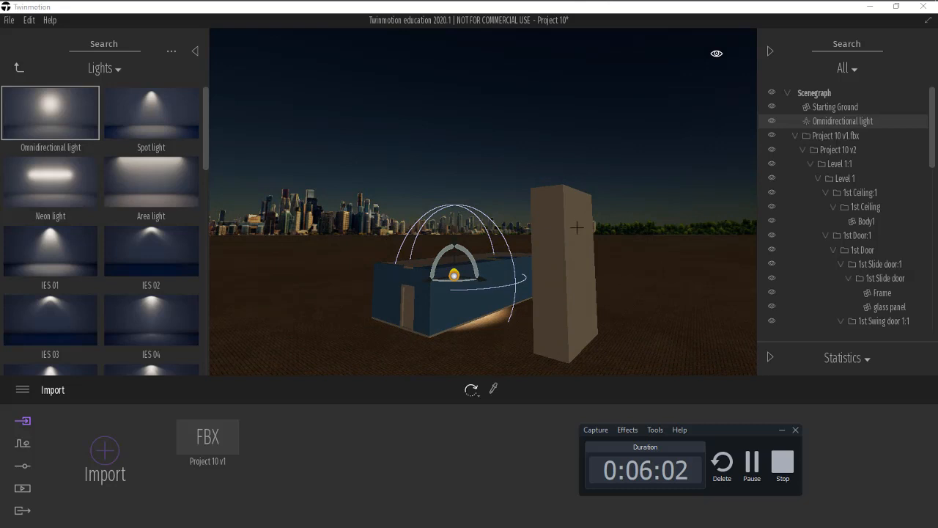
Switch to OneNote and check off the "Big tips" item about showing all components and bodies.
key(alt+Tab)
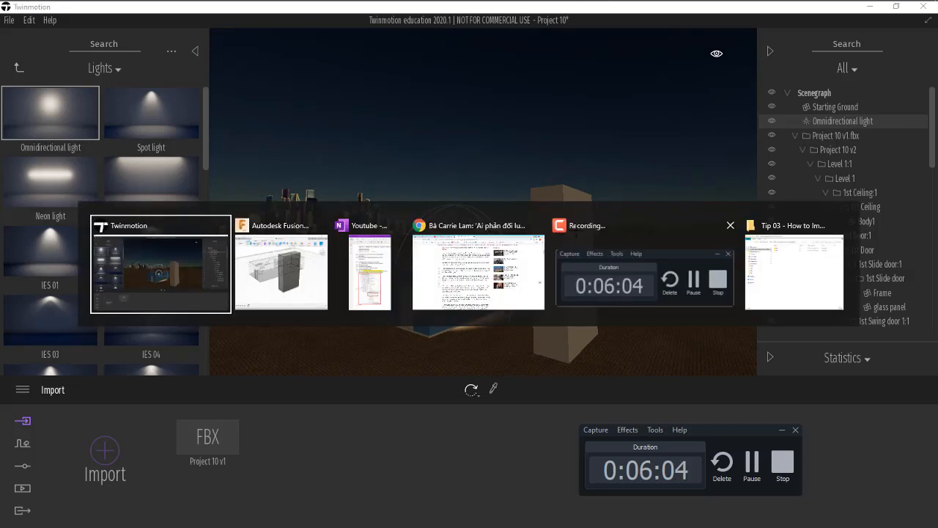
click(736, 256)
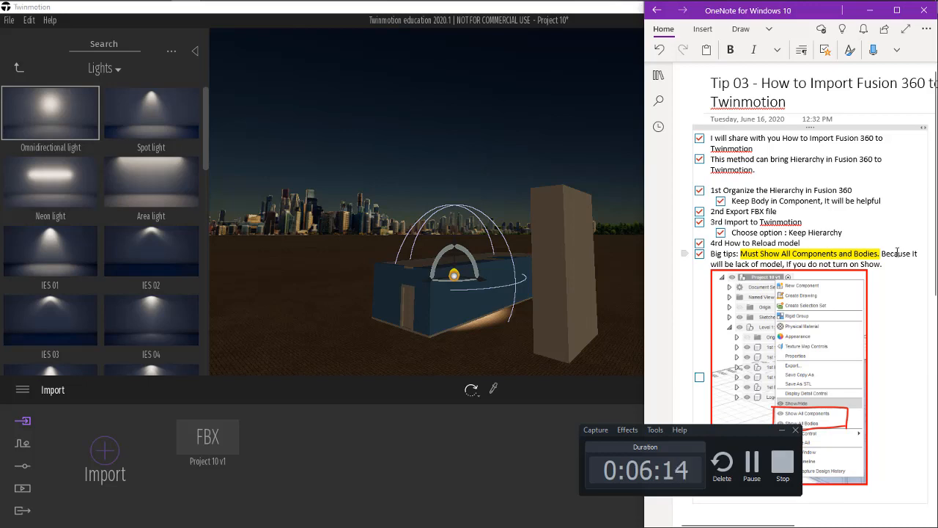
Switch to Fusion 360, collapse Level 1, and activate the root component with its Show All Components and Show All Bodies commands displayed.
key(alt+Tab)
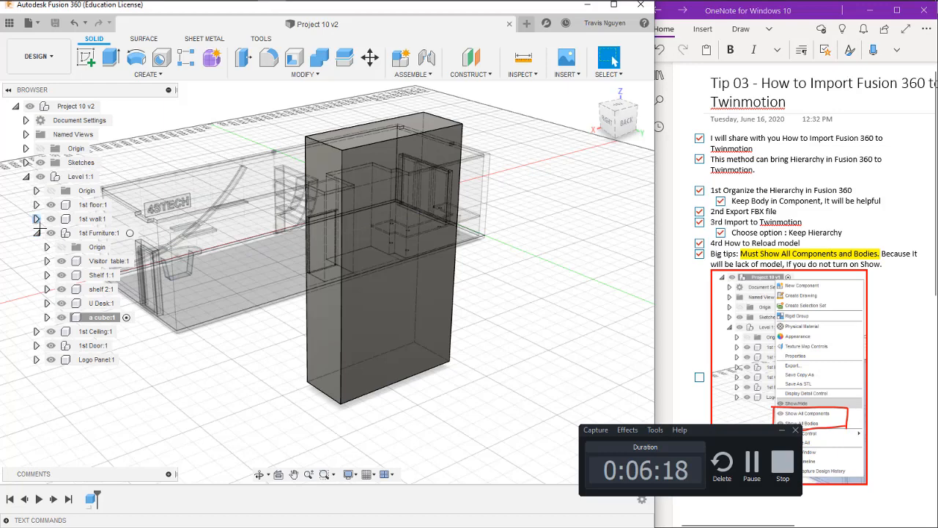
click(26, 177)
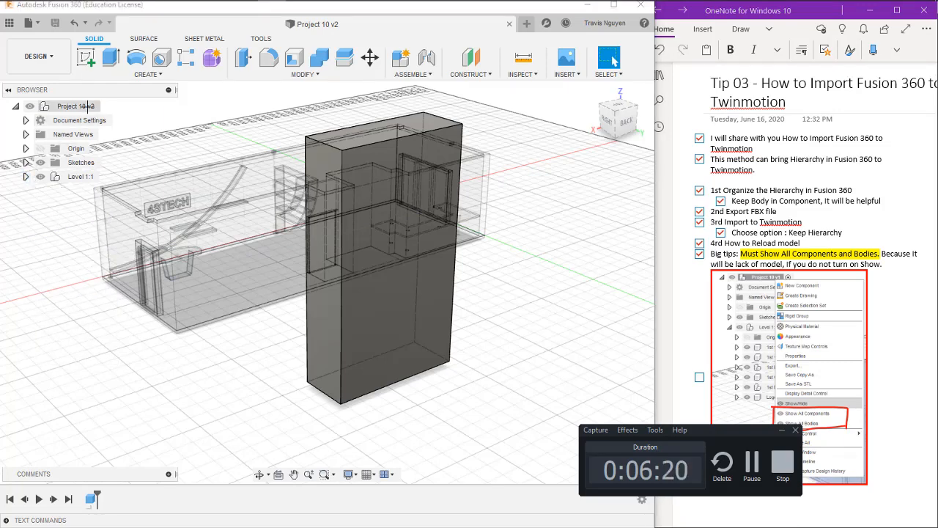
double_click(88, 106)
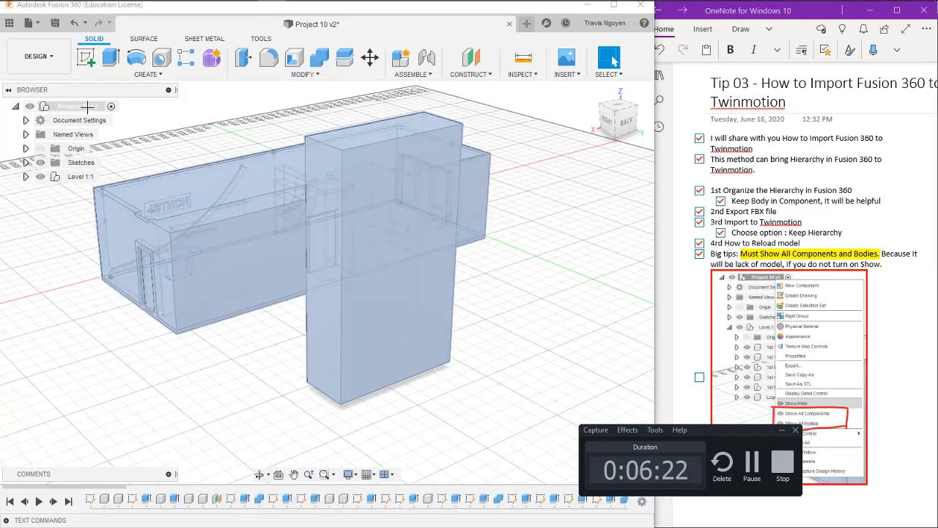
right_click(88, 106)
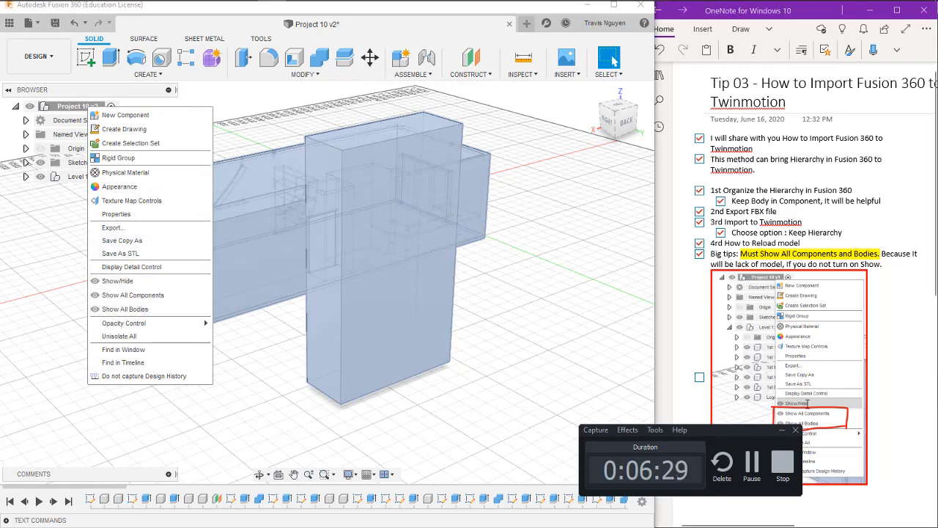
Switch to OneNote and check off the visibility-commands screenshot item and the Finish item in the checklist.
drag(715, 430, 650, 437)
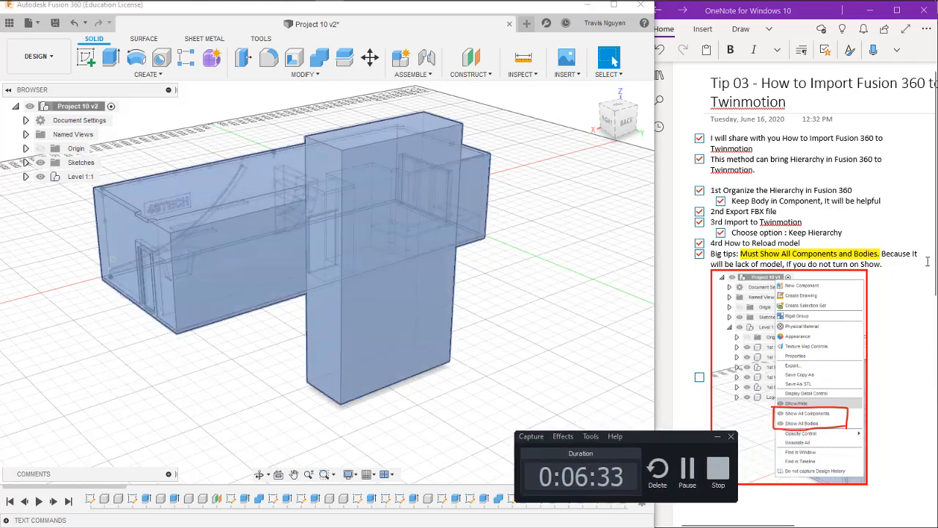
scroll(932, 262, down, 5)
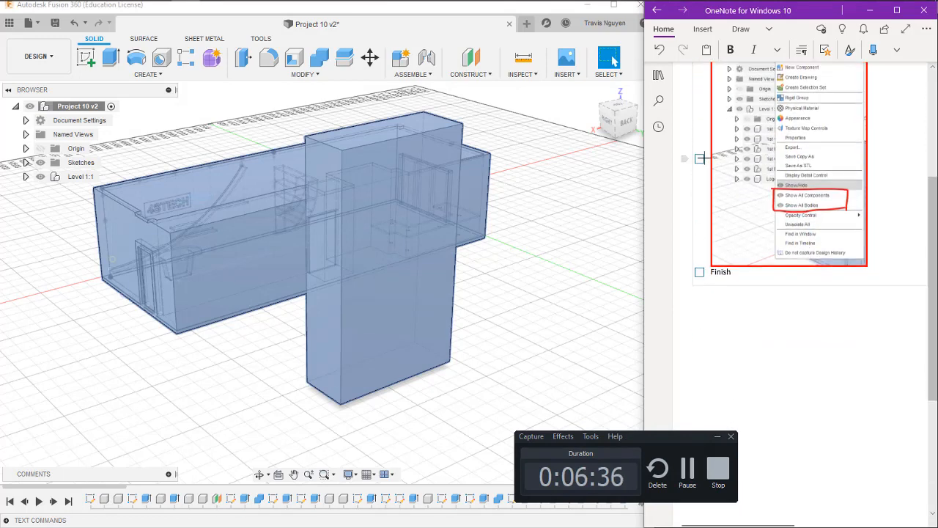
click(700, 158)
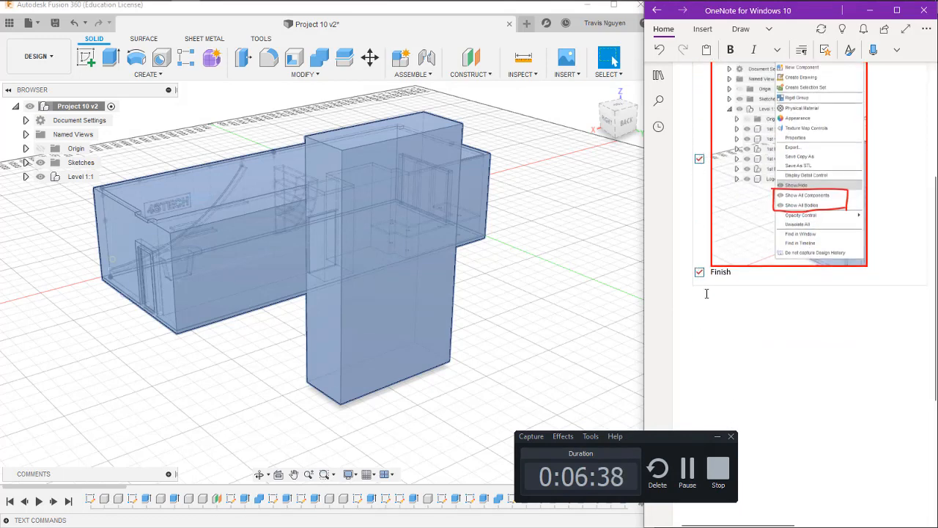